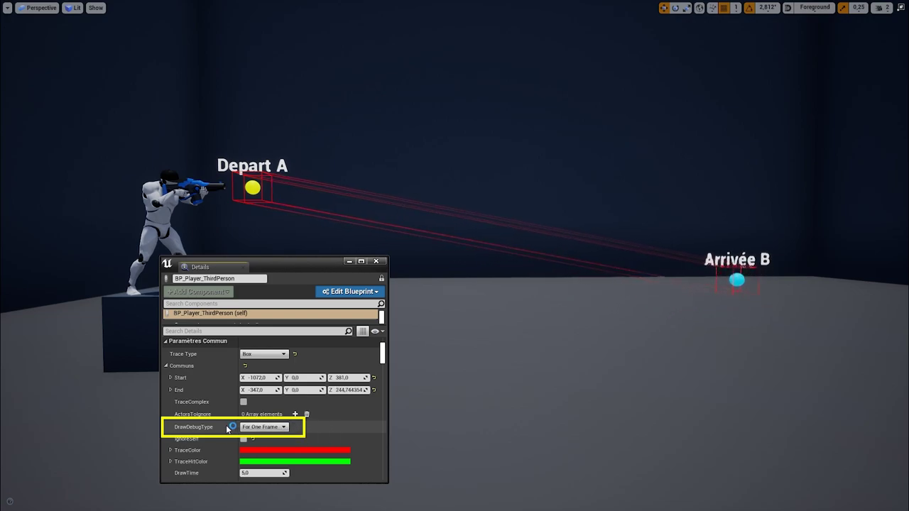
Cycle the trace's Draw Debug Type through None, For One Frame, For Duration and Persistent.
{"action": "left_click", "coordinate": [284, 427]}
{"action": "left_click", "coordinate": [270, 436]}
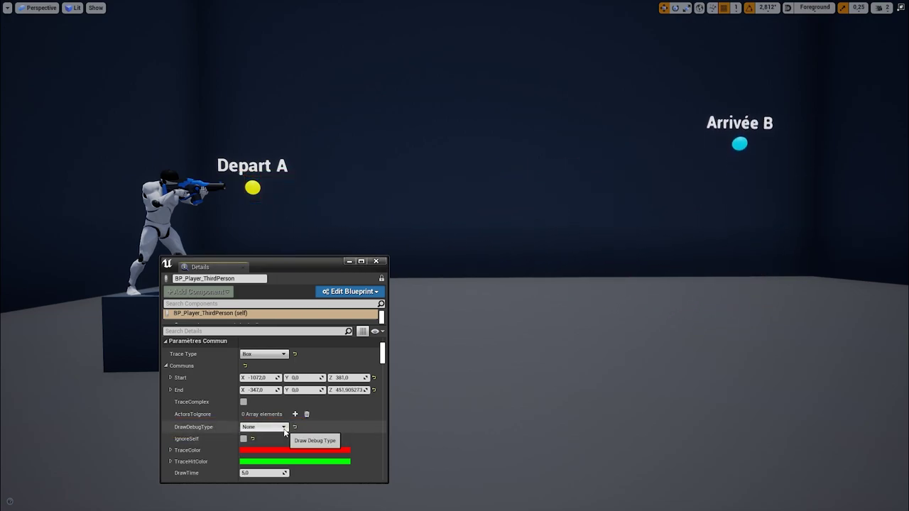
{"action": "left_click", "coordinate": [279, 428]}
{"action": "left_click", "coordinate": [277, 441]}
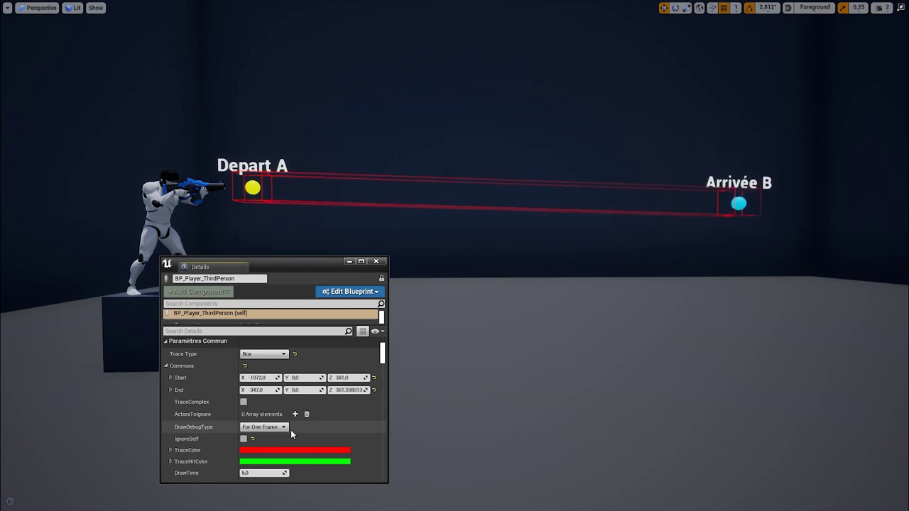
{"action": "left_click", "coordinate": [282, 429]}
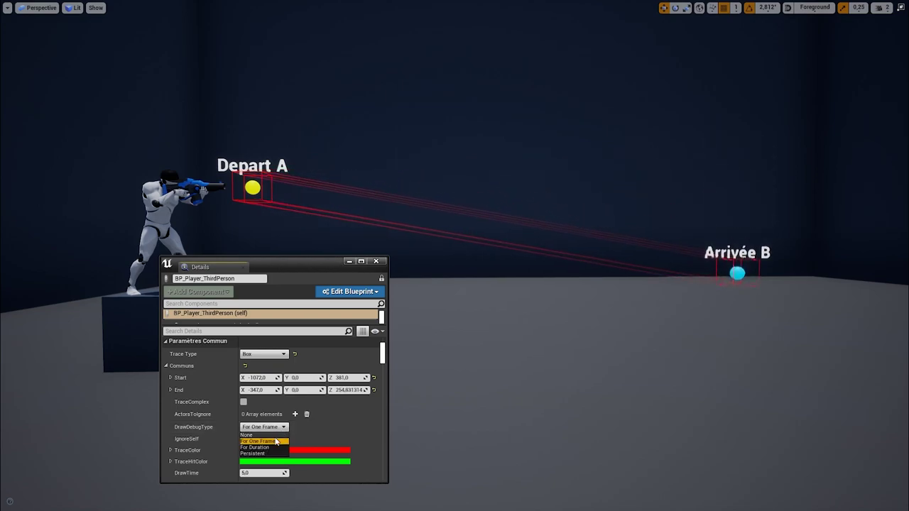
{"action": "left_click", "coordinate": [266, 446]}
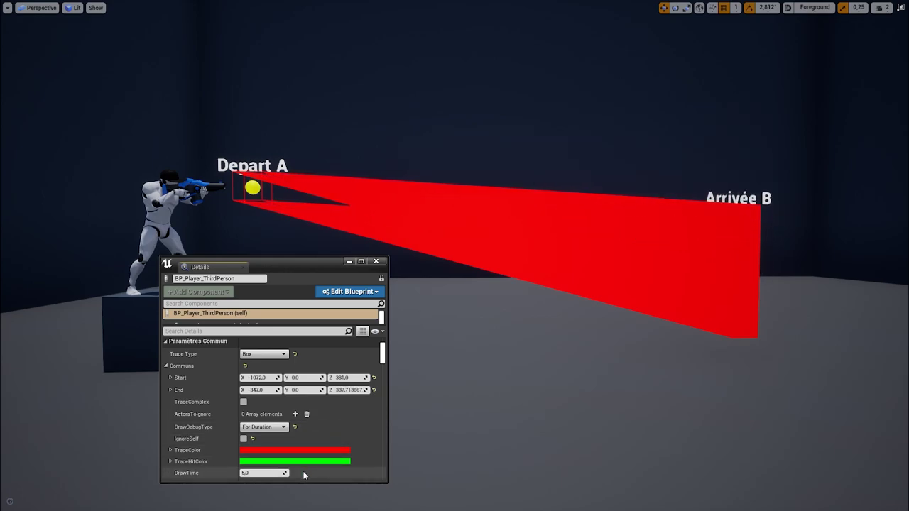
{"action": "left_click", "coordinate": [283, 427]}
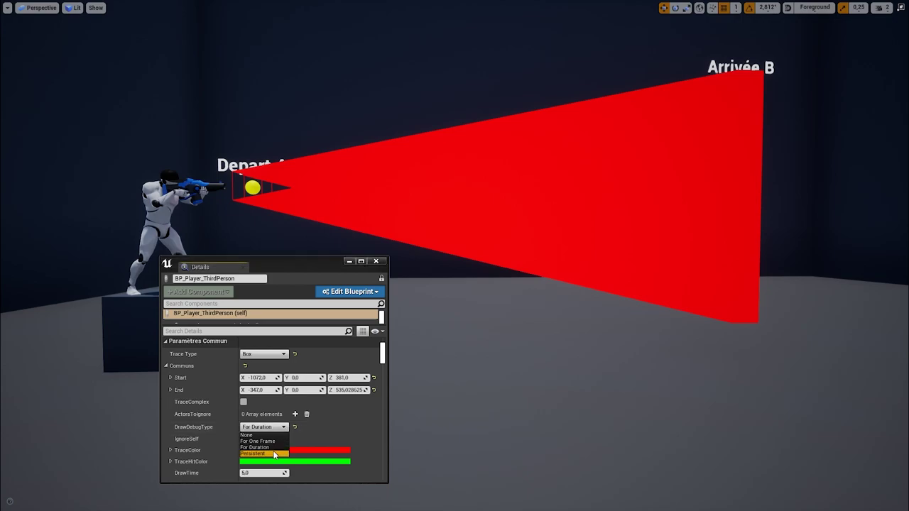
{"action": "left_click", "coordinate": [268, 453]}
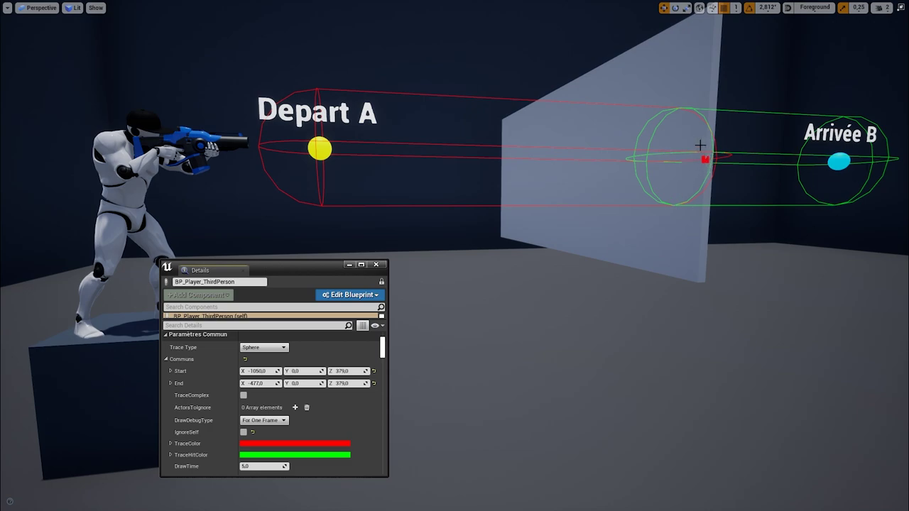
Change the Trace Color to yellow.
{"action": "left_click", "coordinate": [314, 443]}
{"action": "left_click", "coordinate": [363, 358]}
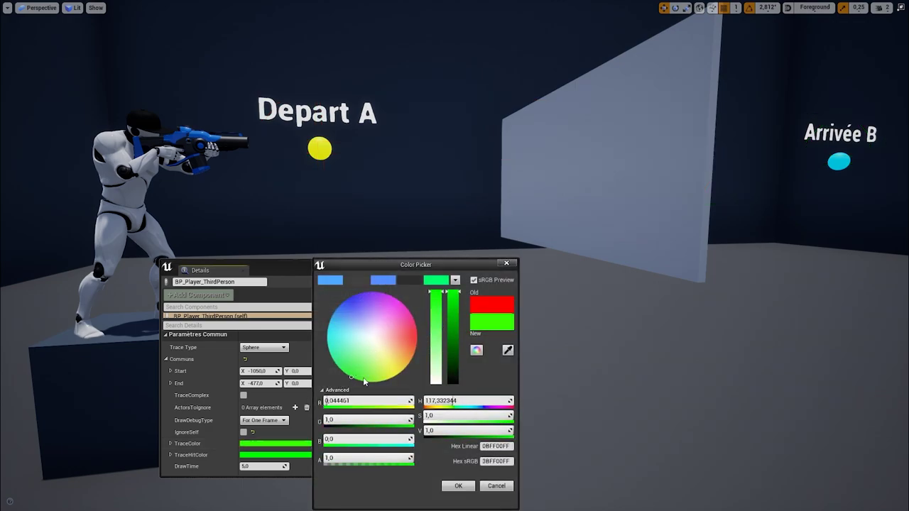
{"action": "left_click_drag", "start_coordinate": [360, 367], "coordinate": [406, 371]}
{"action": "left_click", "coordinate": [444, 483]}
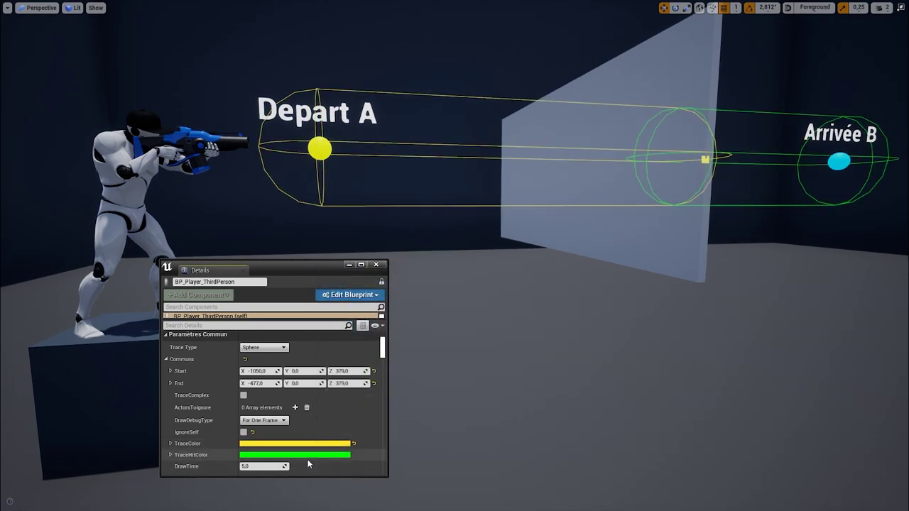
Change the Trace Hit Color to blue.
{"action": "left_click", "coordinate": [305, 456]}
{"action": "left_click", "coordinate": [338, 304]}
{"action": "left_click", "coordinate": [456, 487]}
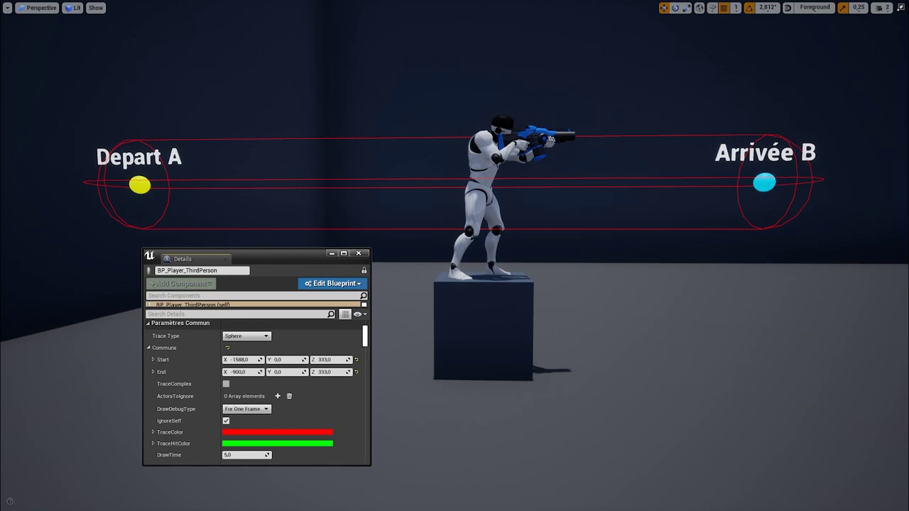
Uncheck Ignore Self and add the cube and cylinder to Actors To Ignore.
{"action": "left_click", "coordinate": [226, 420]}
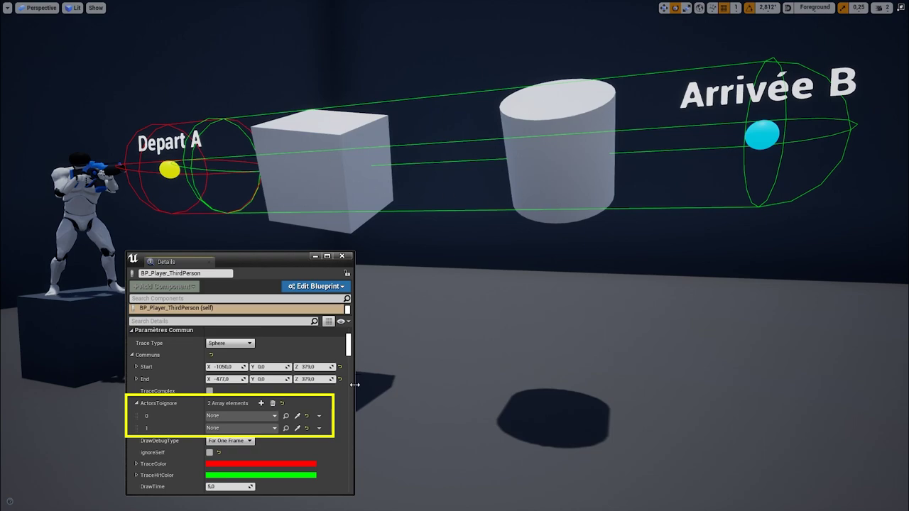
{"action": "left_click", "coordinate": [297, 415]}
{"action": "left_click", "coordinate": [320, 186]}
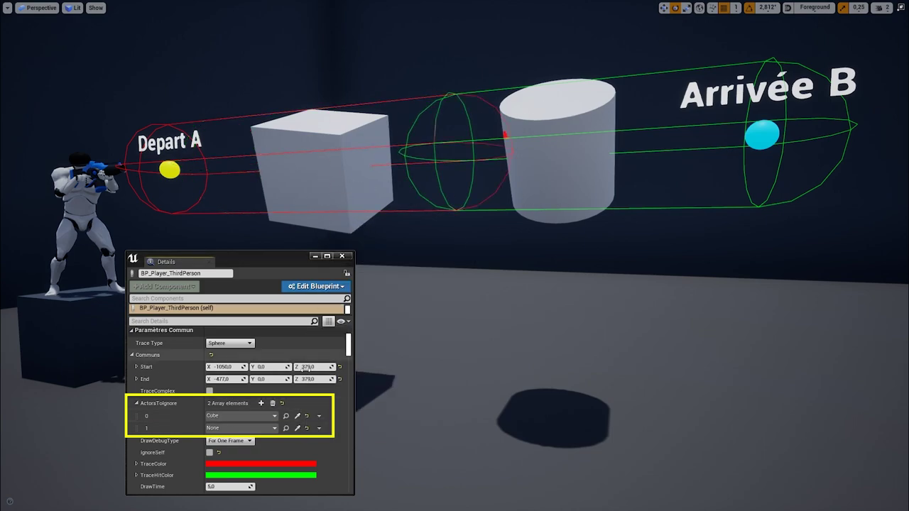
{"action": "left_click", "coordinate": [297, 427]}
{"action": "left_click", "coordinate": [548, 182]}
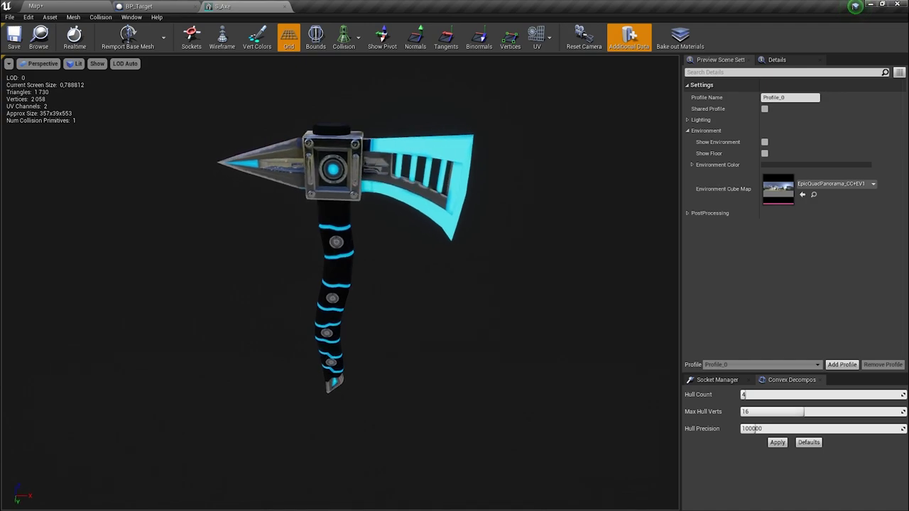
Show the axe's simple collision box in the mesh editor.
{"action": "left_click", "coordinate": [344, 34]}
{"action": "left_click", "coordinate": [351, 64]}
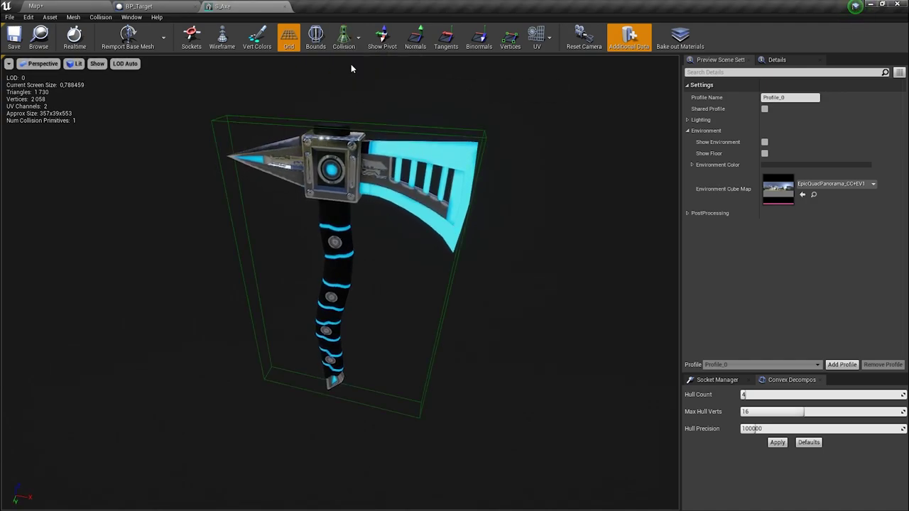
{"action": "left_click", "coordinate": [267, 124]}
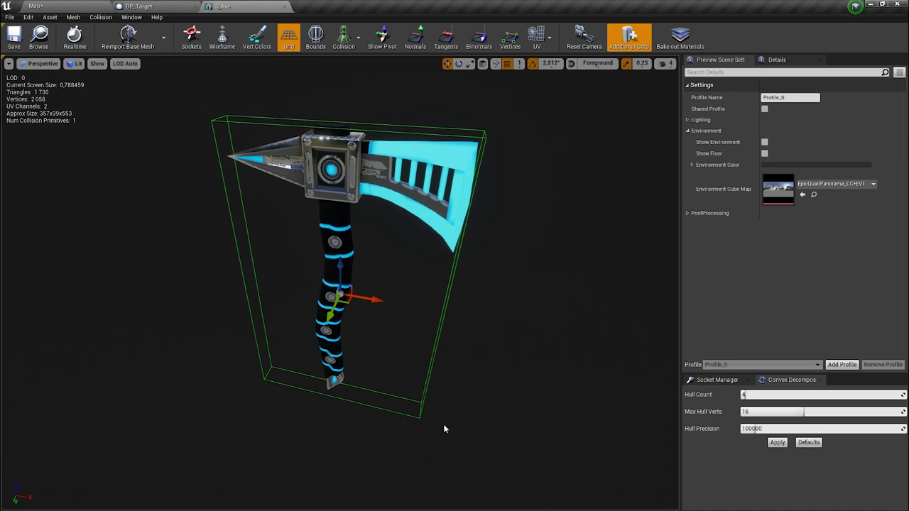
{"action": "mouse_move", "coordinate": [185, 287]}
{"action": "left_mouse_down"}
{"action": "mouse_move", "coordinate": [121, 288]}
{"action": "mouse_move", "coordinate": [188, 286]}
{"action": "left_mouse_up"}
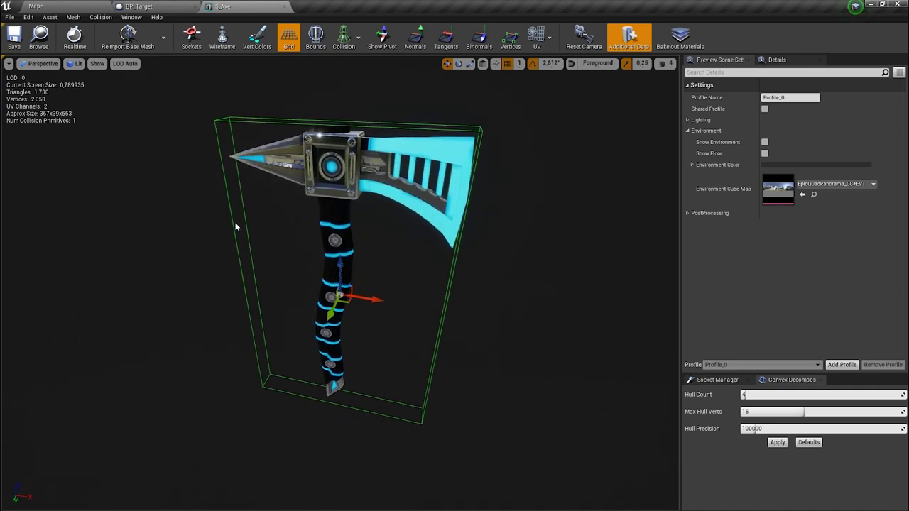
Hide simple collision, show complex collision and overlay the collision wireframe on the axe.
{"action": "left_click", "coordinate": [344, 37]}
{"action": "left_click", "coordinate": [346, 64]}
{"action": "left_click", "coordinate": [344, 37]}
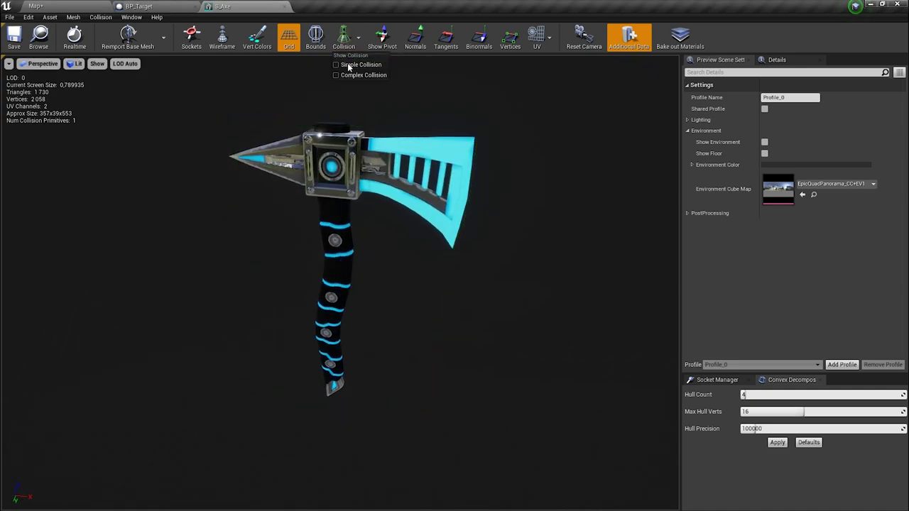
{"action": "left_click", "coordinate": [359, 74]}
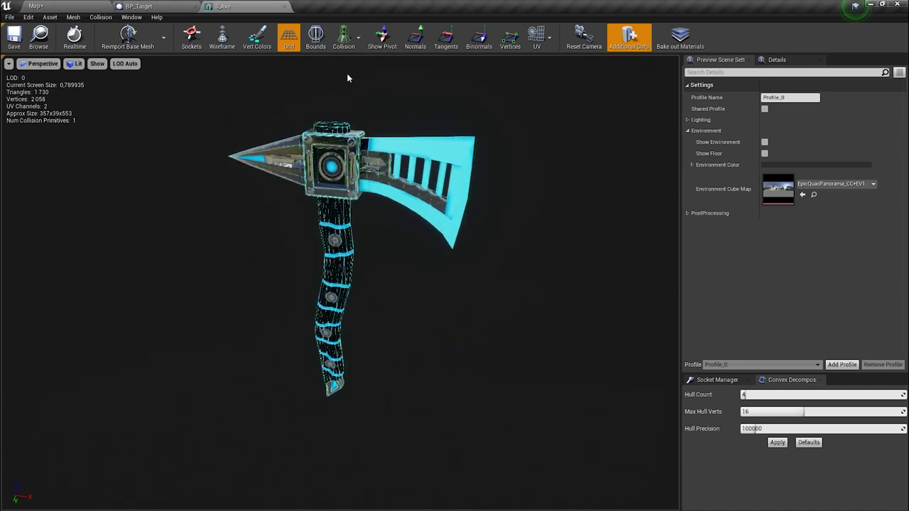
{"action": "left_click", "coordinate": [100, 65]}
{"action": "left_click", "coordinate": [115, 130]}
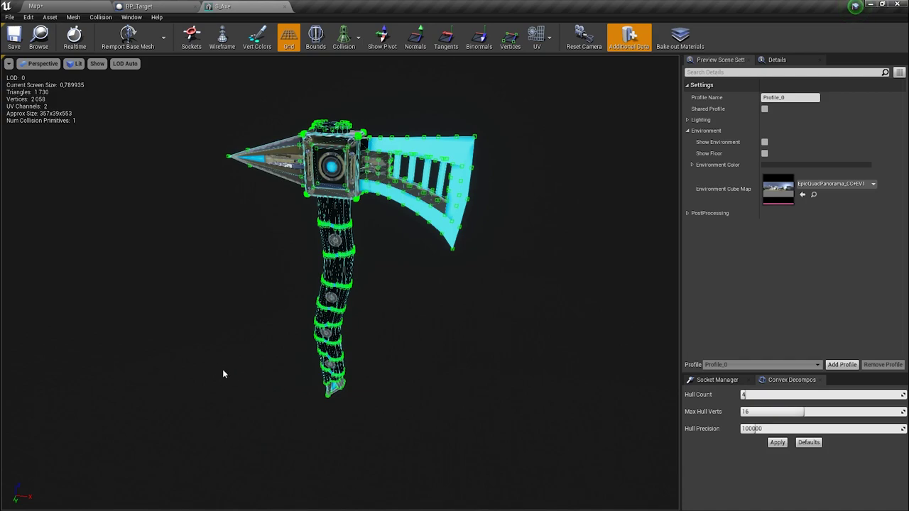
{"action": "left_click_drag", "start_coordinate": [485, 171], "coordinate": [472, 172]}
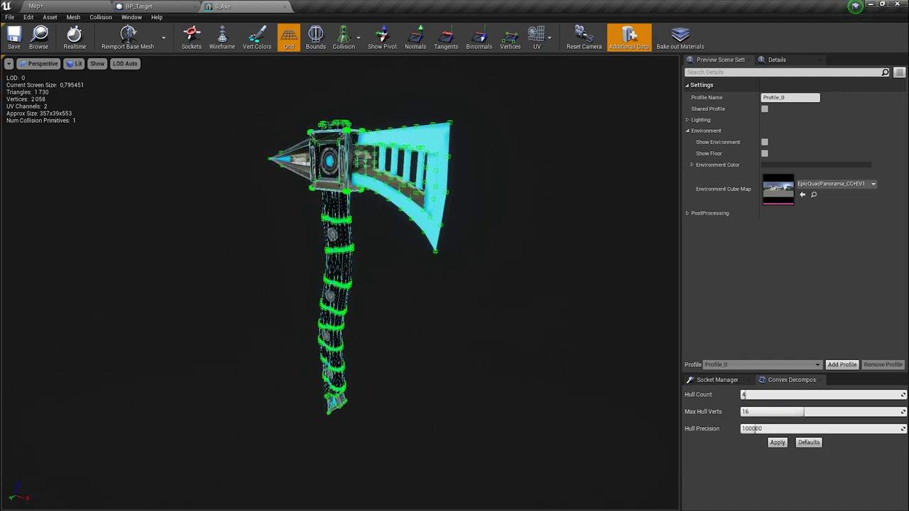
{"action": "left_click_drag", "start_coordinate": [473, 223], "coordinate": [461, 222]}
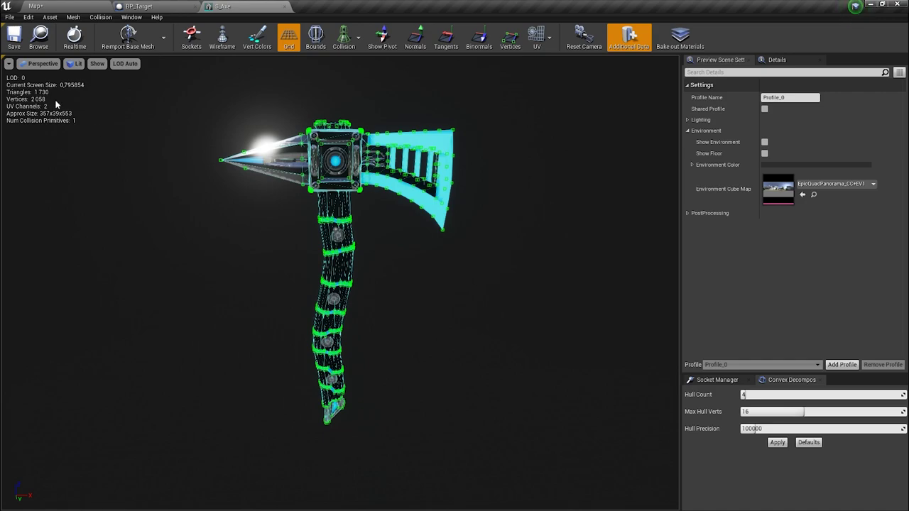
Re-enable simple collision so the box appears alongside the complex mesh.
{"action": "left_click", "coordinate": [345, 44]}
{"action": "left_click", "coordinate": [344, 64]}
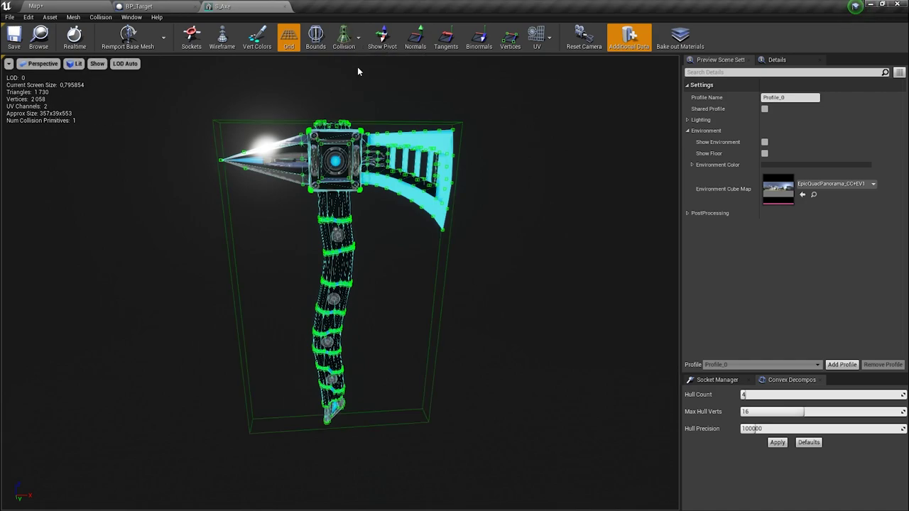
{"action": "mouse_move", "coordinate": [361, 71]}
{"action": "left_mouse_down"}
{"action": "mouse_move", "coordinate": [398, 79]}
{"action": "mouse_move", "coordinate": [377, 78]}
{"action": "left_mouse_up"}
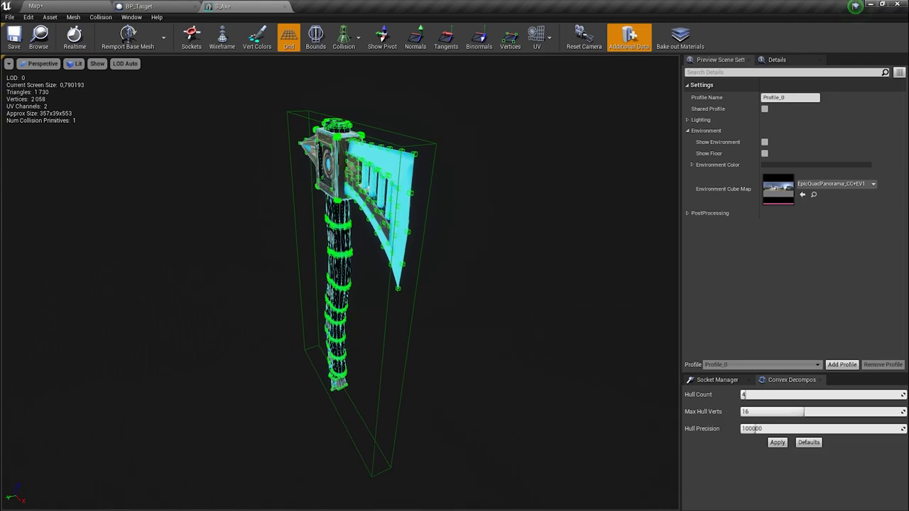
Turn on collision display in the level viewport.
{"action": "left_click_drag", "start_coordinate": [500, 115], "coordinate": [476, 117]}
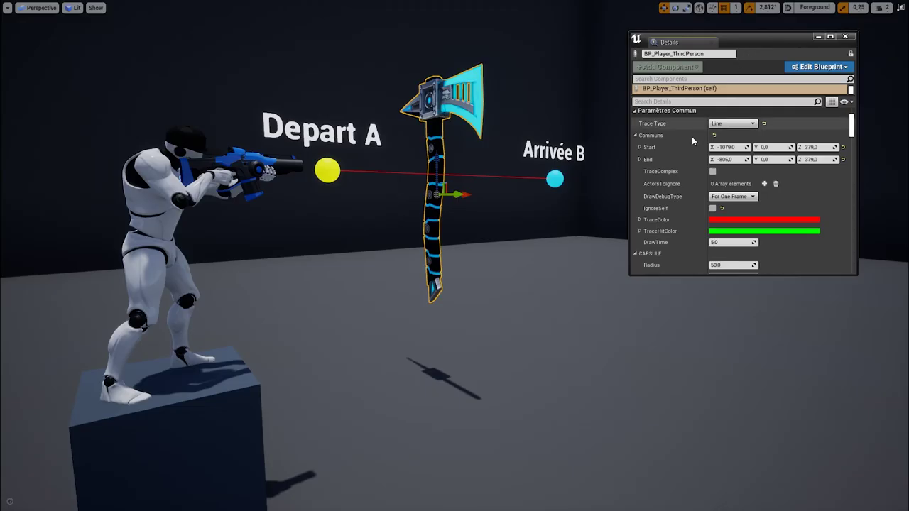
{"action": "left_click", "coordinate": [95, 7]}
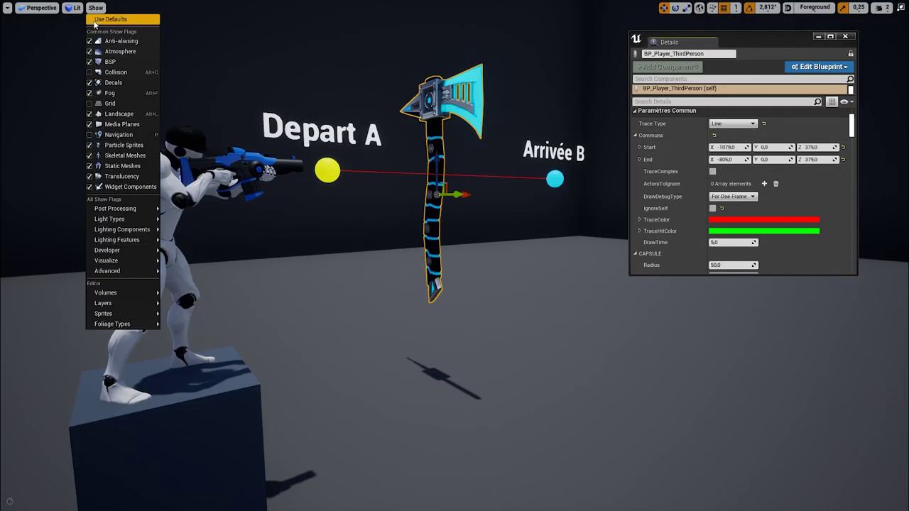
{"action": "left_click", "coordinate": [102, 73]}
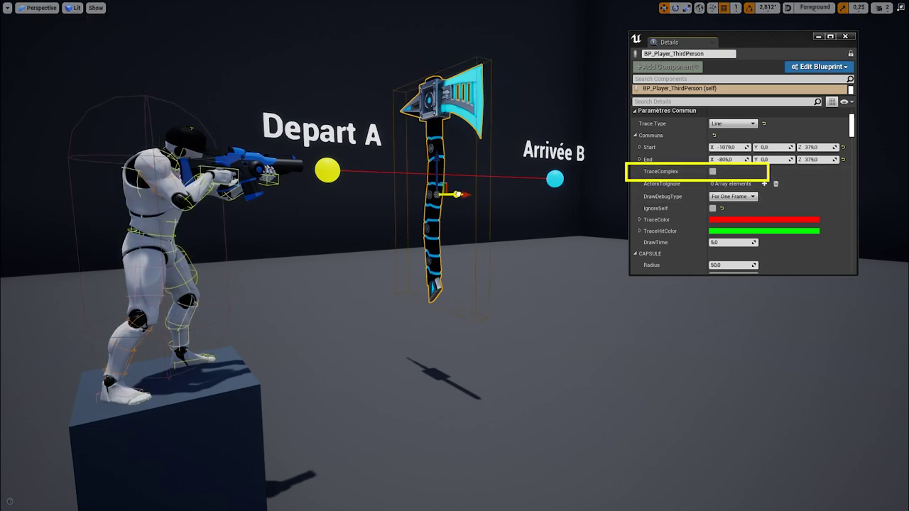
Move the axe into the trace line and enable Trace Complex.
{"action": "left_click_drag", "start_coordinate": [458, 194], "coordinate": [486, 199]}
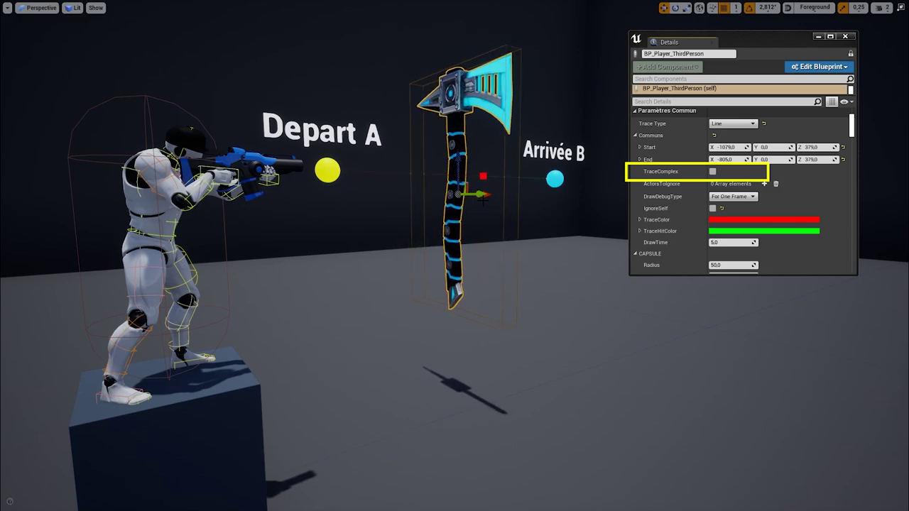
{"action": "left_click", "coordinate": [713, 172]}
{"action": "left_click_drag", "start_coordinate": [480, 194], "coordinate": [561, 208]}
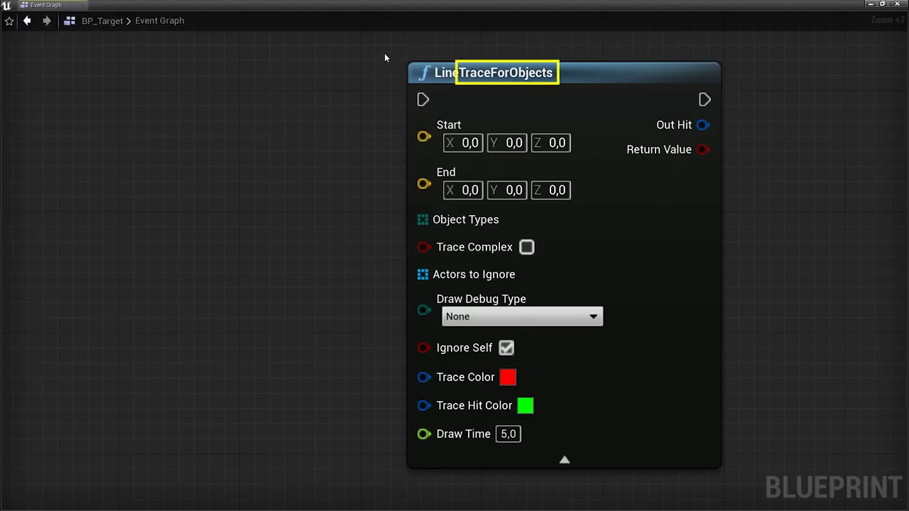
Create a Make Array node wired into LineTraceForObjects' Object Types pin.
{"action": "mouse_move", "coordinate": [609, 88]}
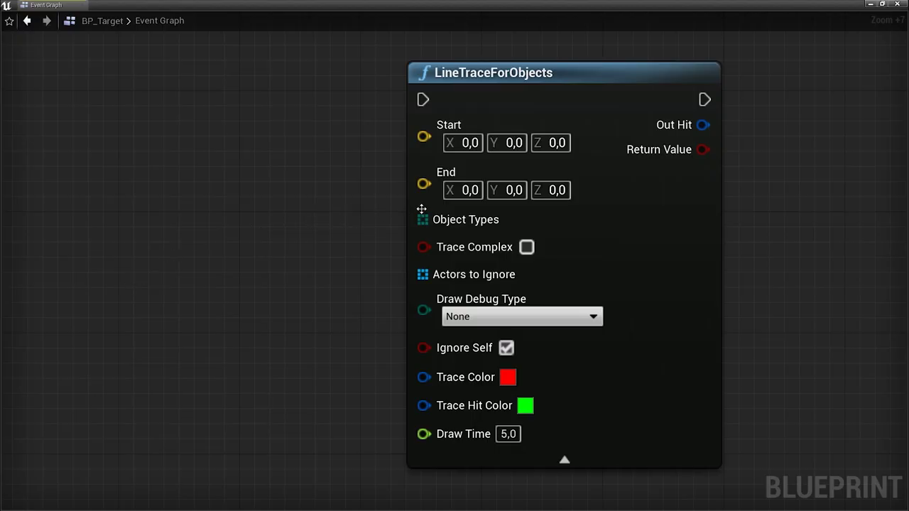
{"action": "left_click_drag", "start_coordinate": [423, 219], "coordinate": [80, 240]}
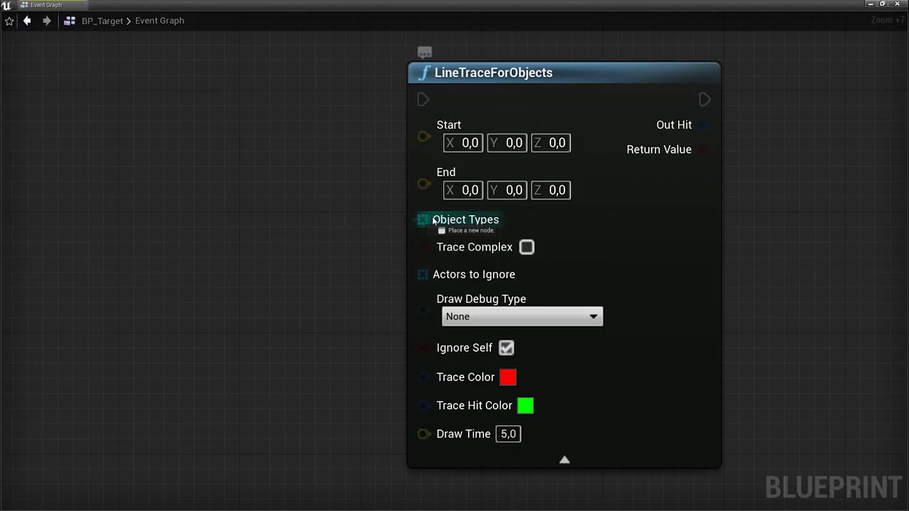
{"action": "type", "text": "miake"}
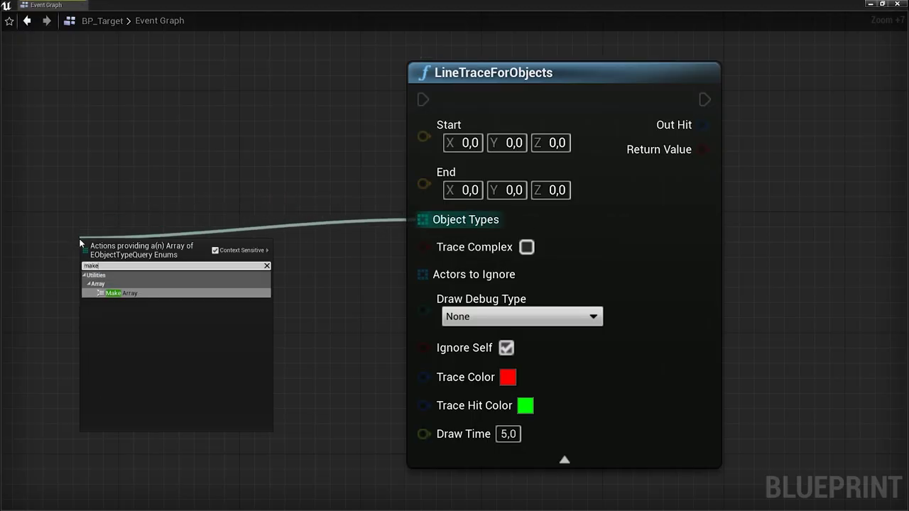
{"action": "key", "text": "Return"}
Set array element 0 to PhysicsBody and add element 1 as WorldStatic.
{"action": "left_click", "coordinate": [260, 297]}
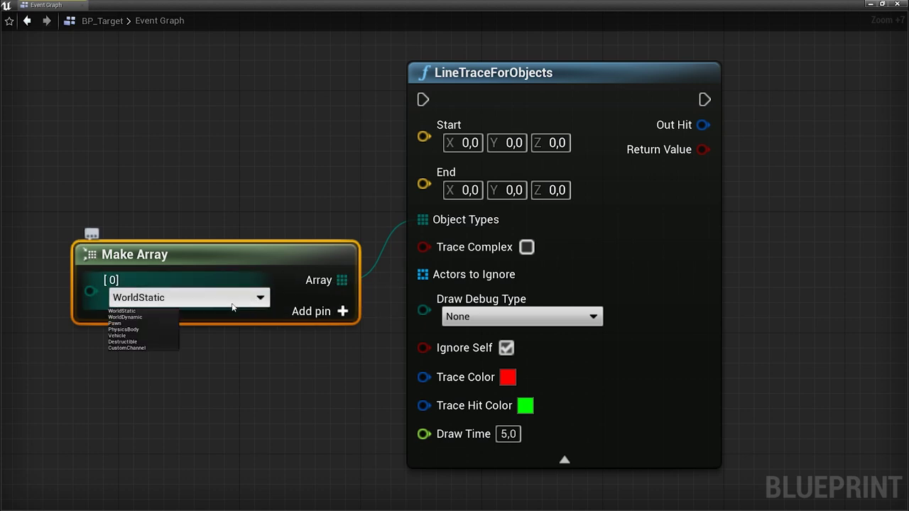
{"action": "left_click", "coordinate": [131, 327]}
{"action": "left_click", "coordinate": [326, 317]}
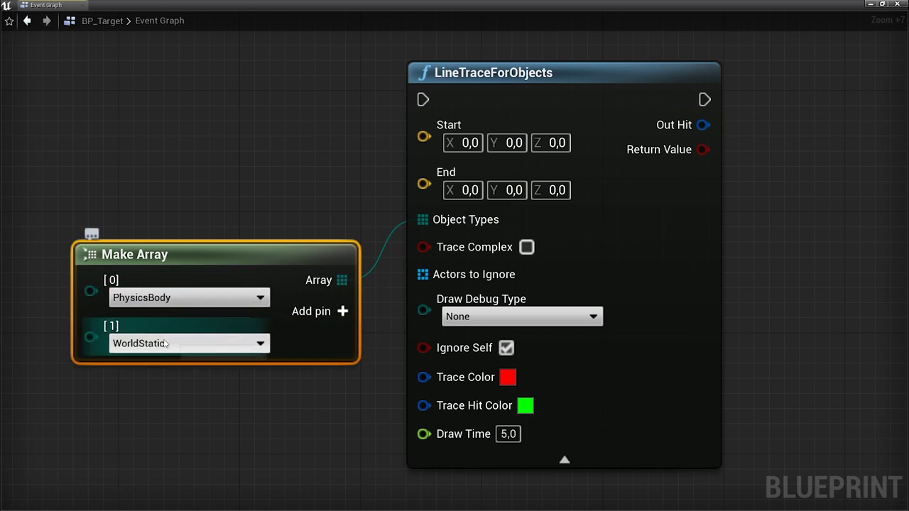
{"action": "left_click", "coordinate": [138, 343]}
{"action": "left_click", "coordinate": [132, 357]}
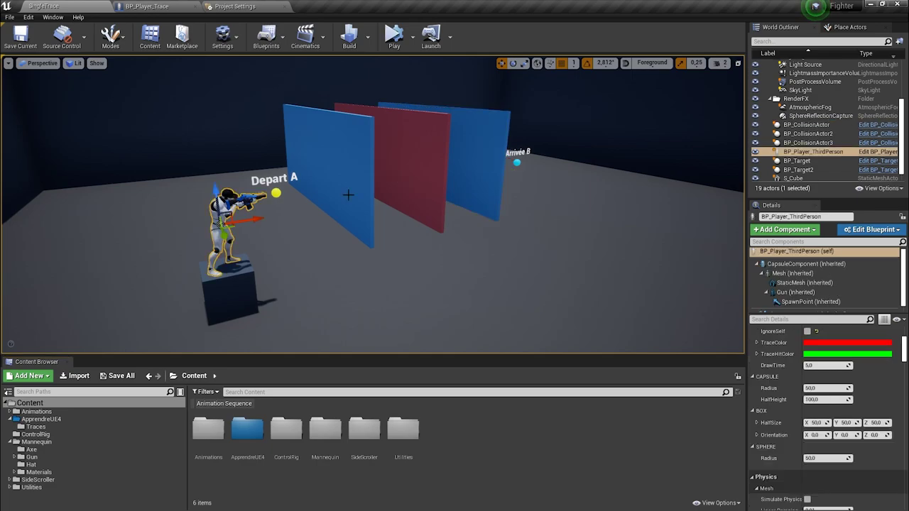
In the player blueprint, set the capsule to Custom collision with Object Type MonObjetCustom.
{"action": "left_click", "coordinate": [845, 156]}
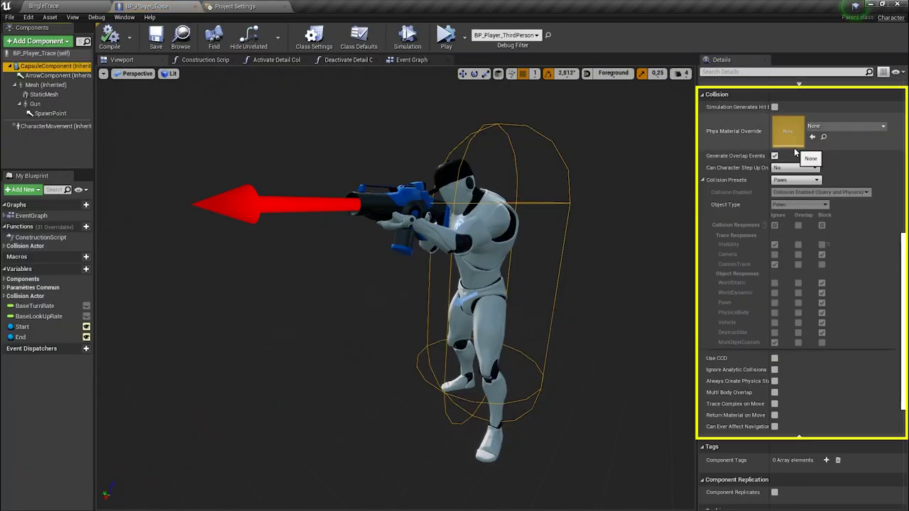
{"action": "left_click", "coordinate": [813, 184]}
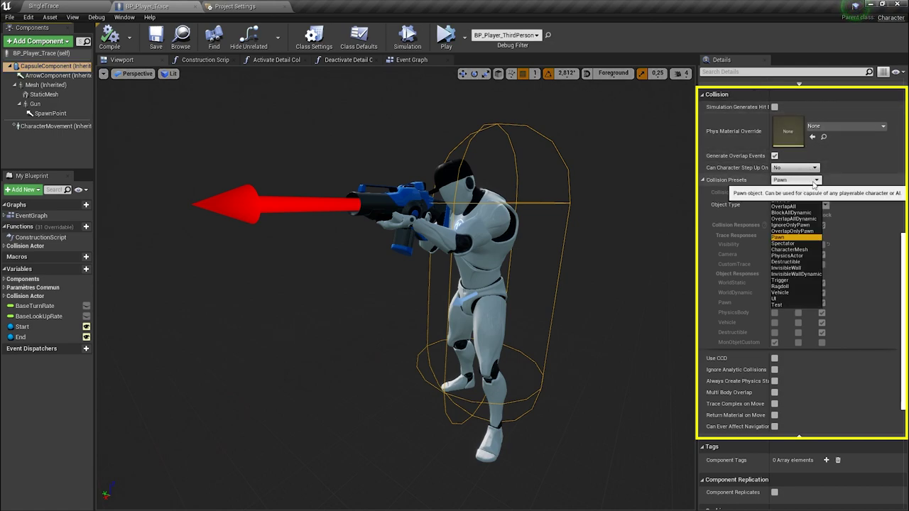
{"action": "left_click", "coordinate": [812, 192]}
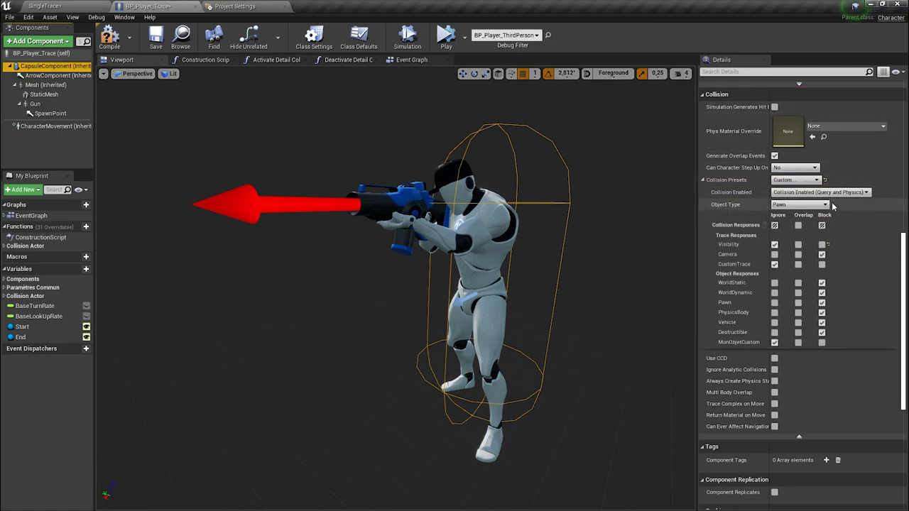
{"action": "left_click", "coordinate": [811, 204]}
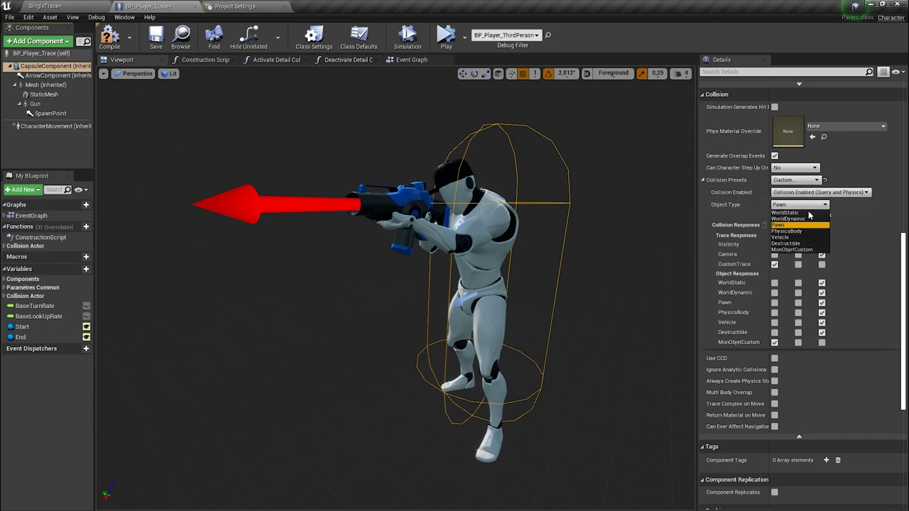
{"action": "left_click", "coordinate": [820, 250]}
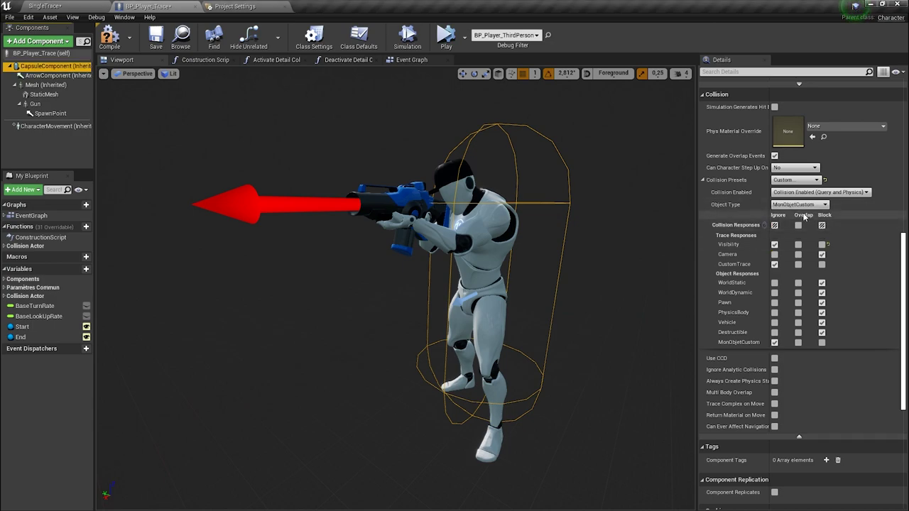
{"action": "left_click", "coordinate": [799, 205]}
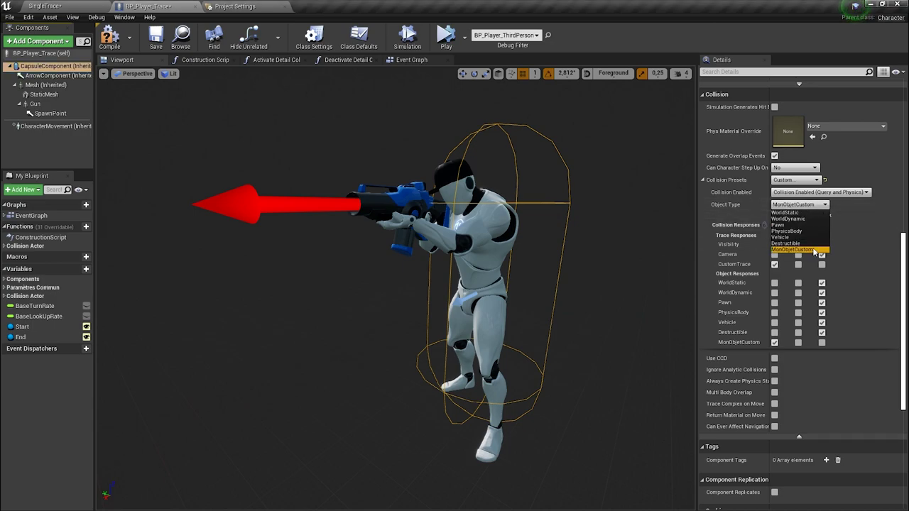
{"action": "left_click", "coordinate": [815, 251]}
{"action": "left_click", "coordinate": [28, 16]}
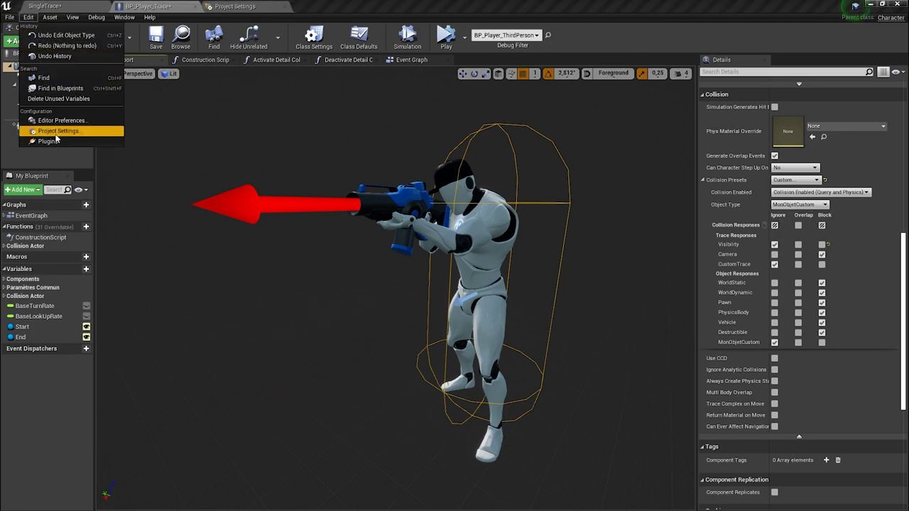
Open Project Settings and search for 'object channel'.
{"action": "left_click", "coordinate": [57, 132]}
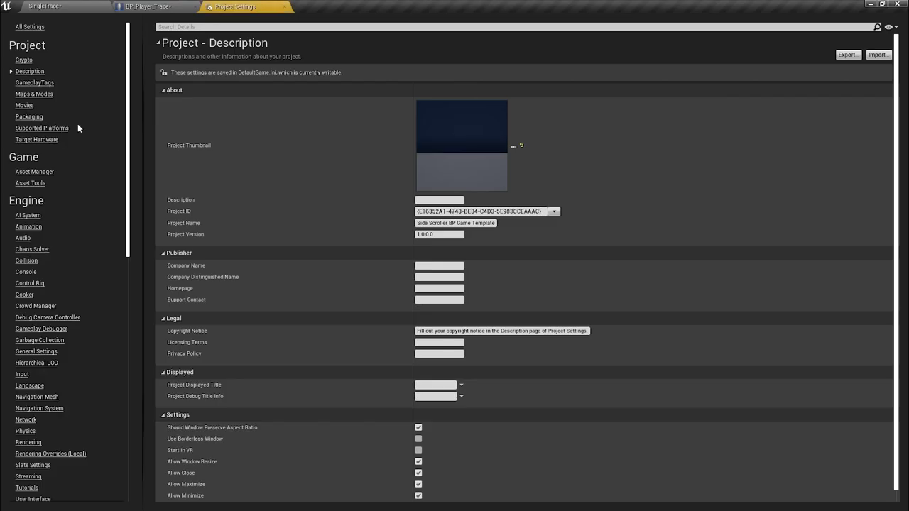
{"action": "left_click", "coordinate": [302, 29]}
{"action": "type", "text": "object channe"}
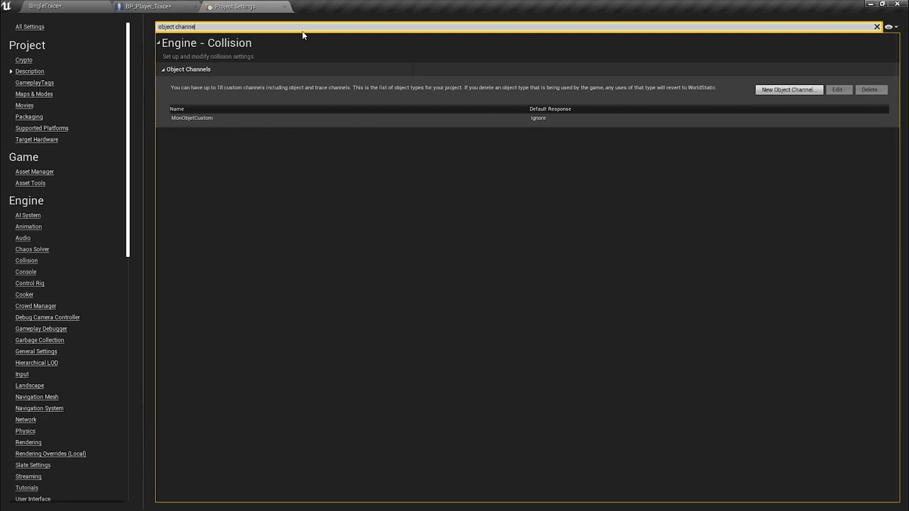
{"action": "type", "text": "l"}
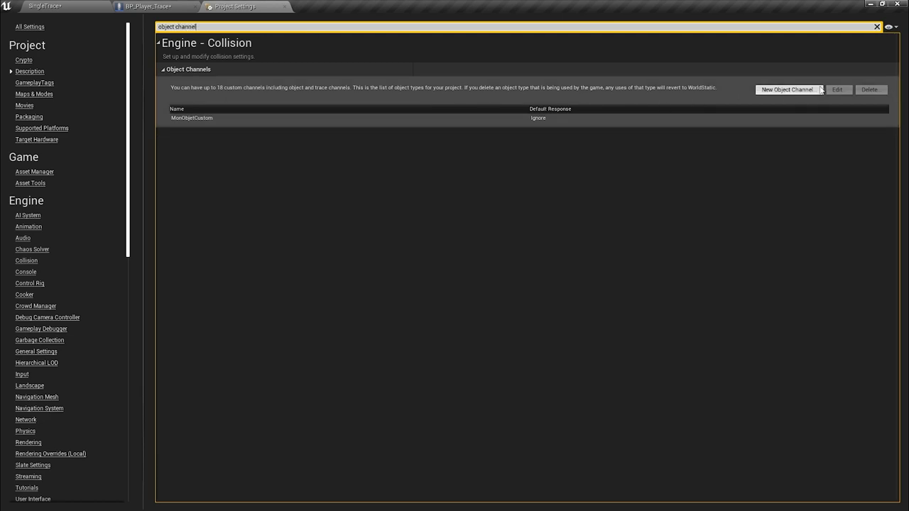
Create object channel MonSuperType with default response Overlap, then return to the player blueprint.
{"action": "left_click", "coordinate": [820, 90]}
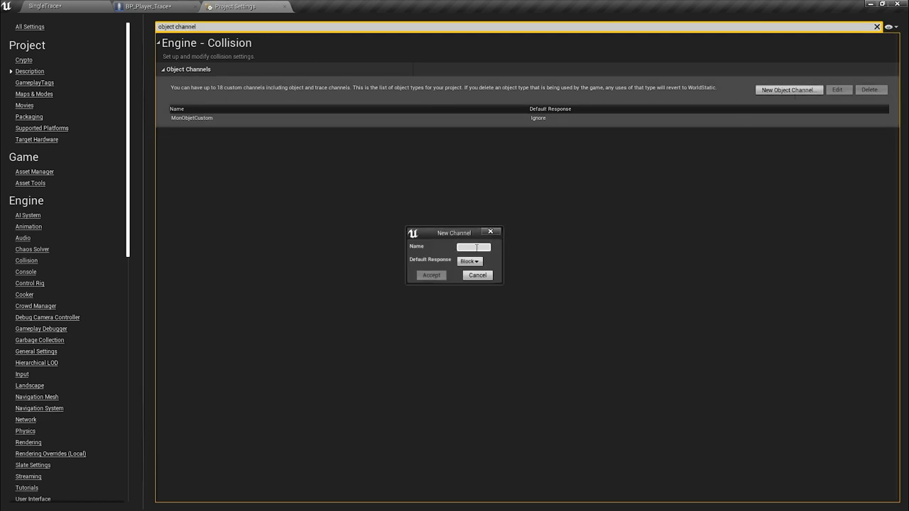
{"action": "type", "text": "MonSuperT"}
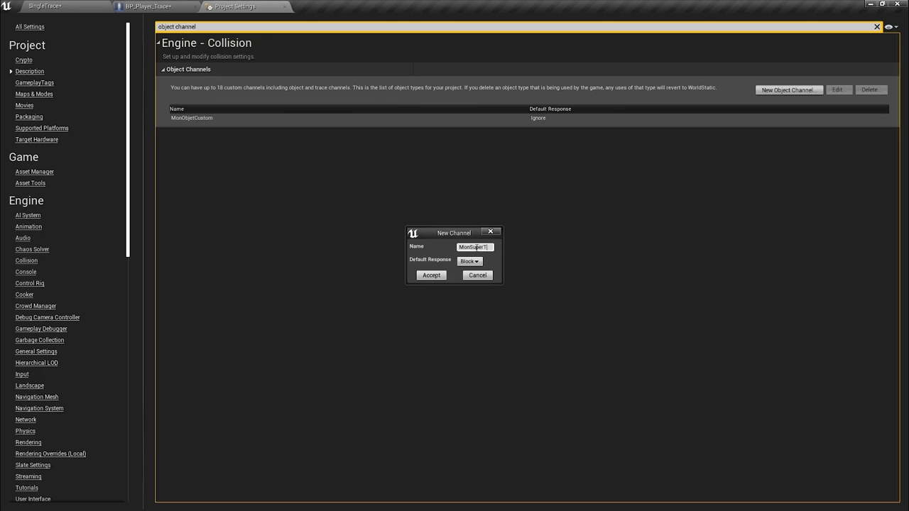
{"action": "type", "text": "ype"}
{"action": "left_click_drag", "start_coordinate": [507, 255], "coordinate": [544, 255]}
{"action": "left_click", "coordinate": [481, 263]}
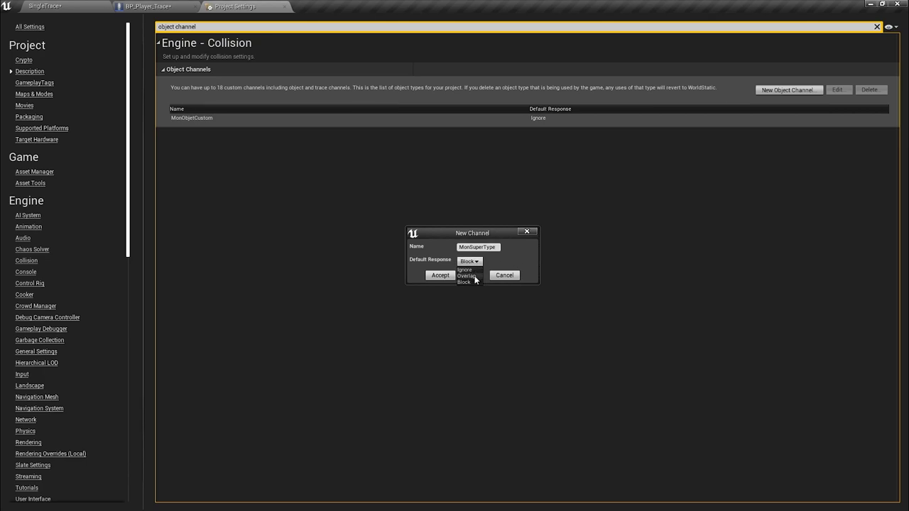
{"action": "left_click", "coordinate": [474, 276]}
{"action": "left_click", "coordinate": [442, 275]}
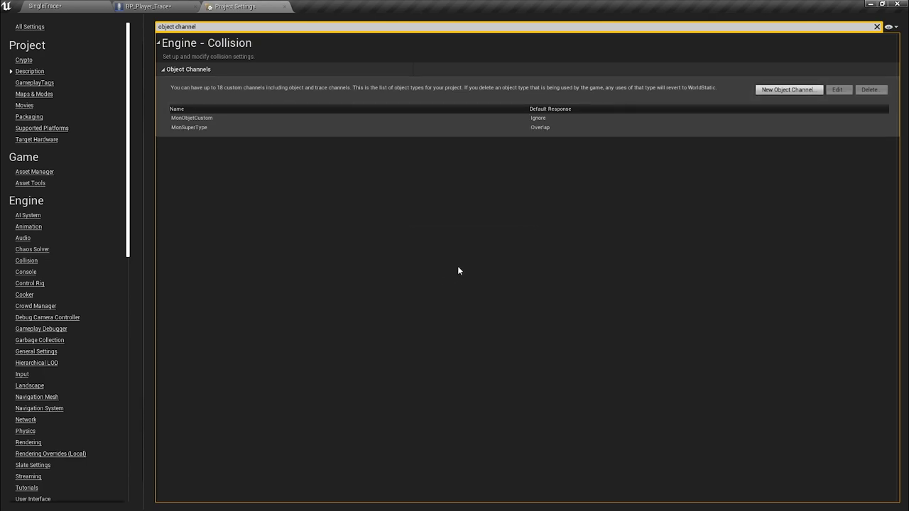
{"action": "left_click", "coordinate": [151, 5]}
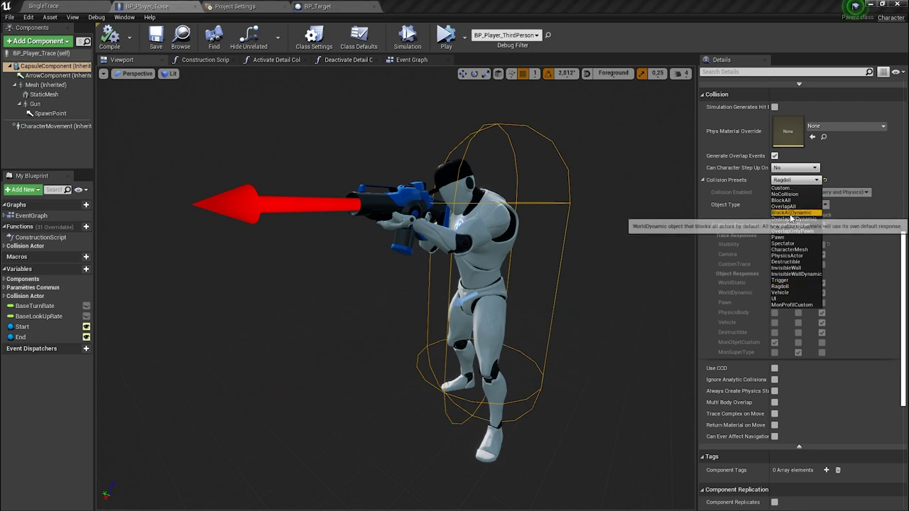
Switch the capsule's Collision Preset to Pawn, then to Ragdoll.
{"action": "left_click", "coordinate": [796, 237]}
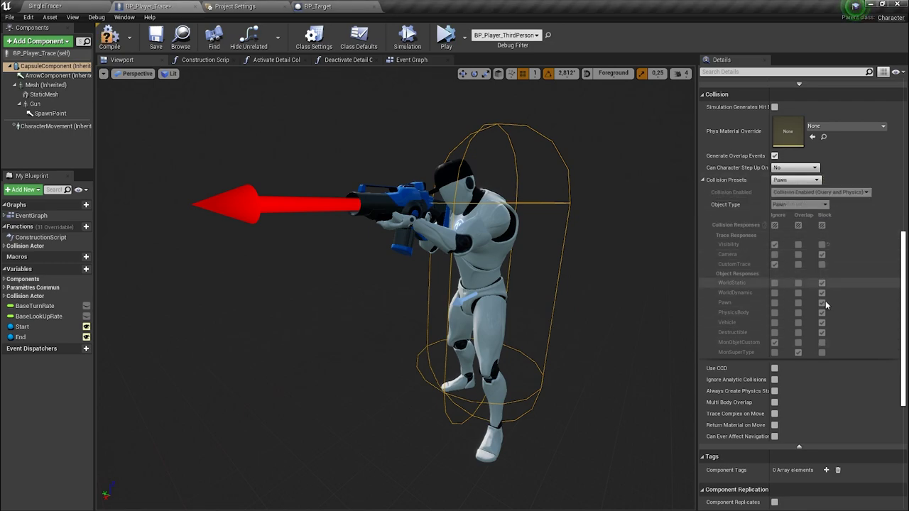
{"action": "left_click", "coordinate": [807, 181]}
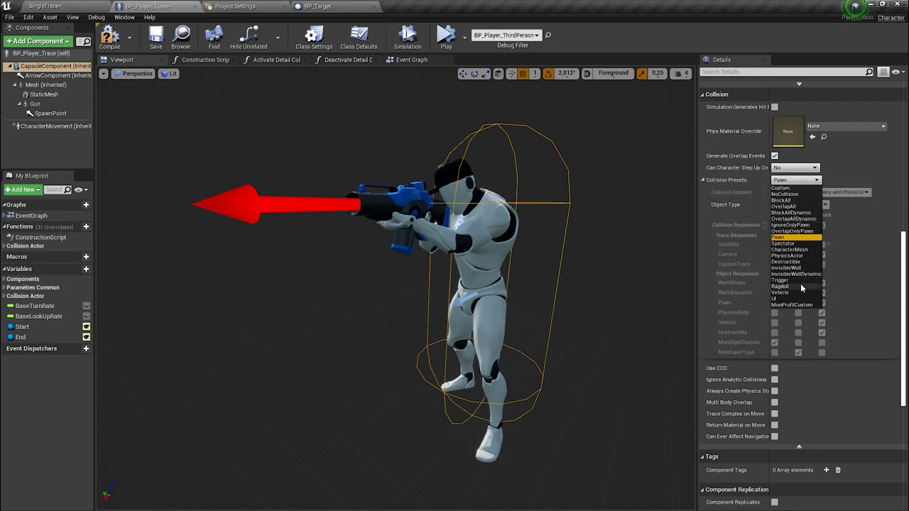
{"action": "left_click", "coordinate": [792, 286]}
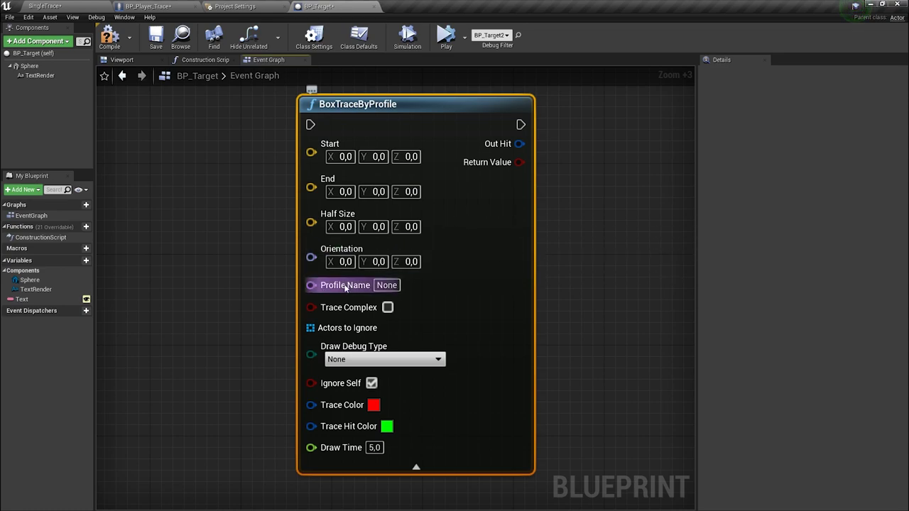
Enter 'Ragdoll' in BoxTraceByProfile's Profile Name field and deselect the node.
{"action": "left_click", "coordinate": [387, 285]}
{"action": "type", "text": "R"}
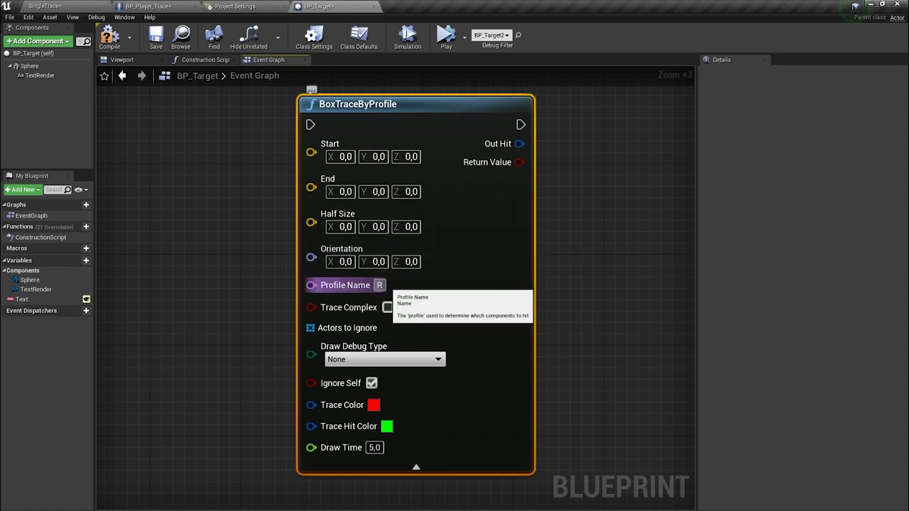
{"action": "type", "text": "agdoll"}
{"action": "key", "text": "Return"}
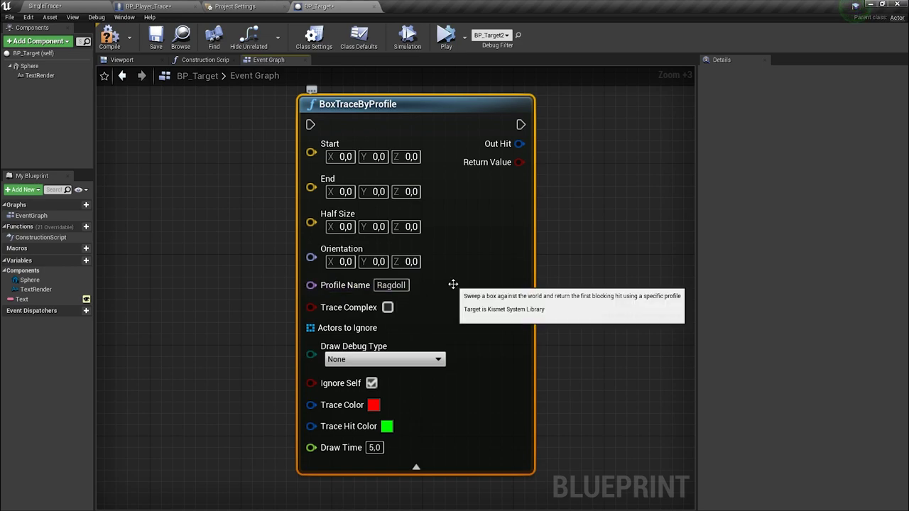
{"action": "left_click", "coordinate": [634, 273]}
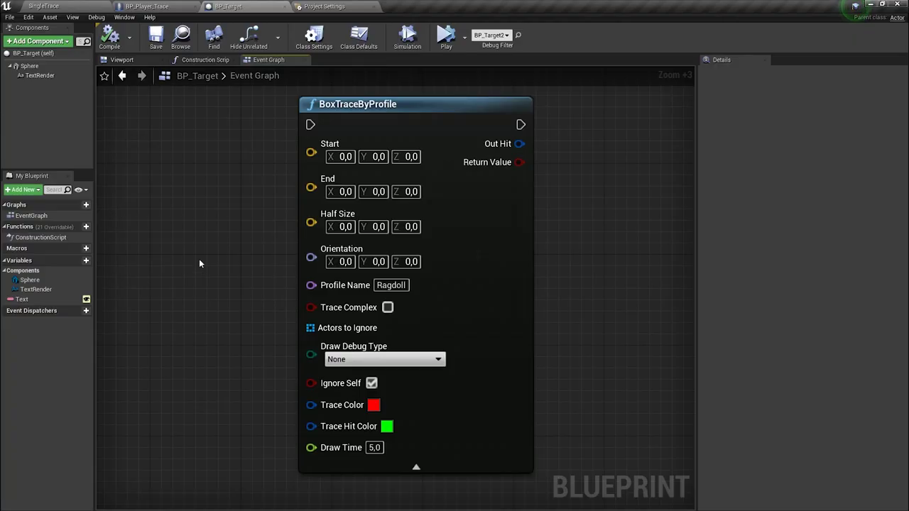
Open Project Settings and filter to the Engine - Collision preset settings with 'preset'.
{"action": "left_click", "coordinate": [28, 17]}
{"action": "left_click", "coordinate": [78, 130]}
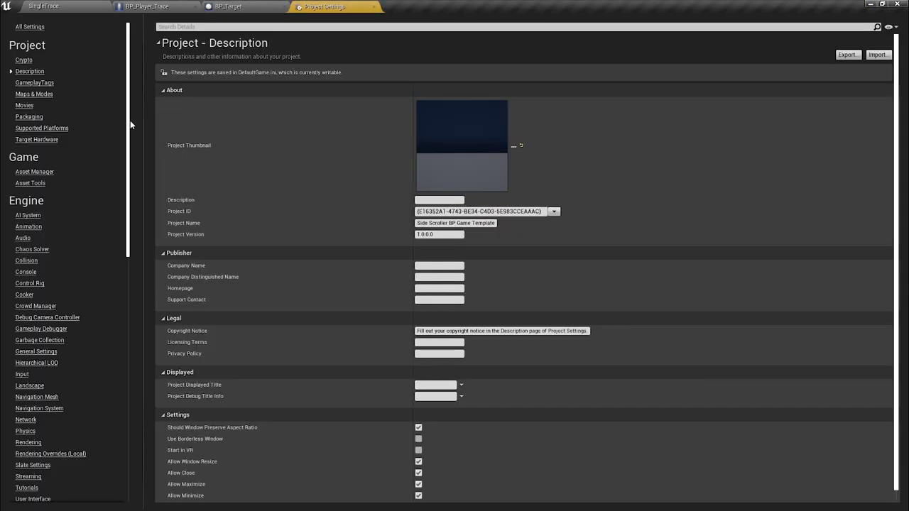
{"action": "left_click", "coordinate": [372, 27]}
{"action": "type", "text": "preset"}
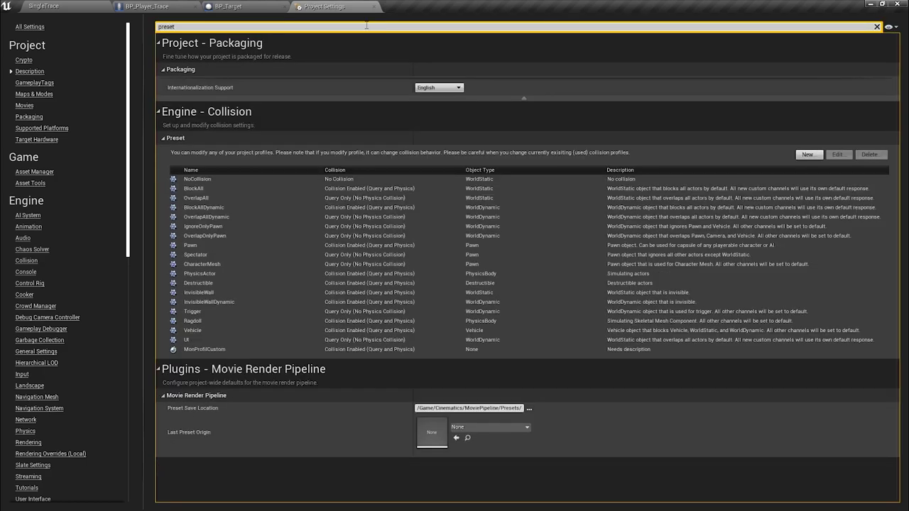
{"action": "left_click", "coordinate": [386, 118]}
{"action": "left_click", "coordinate": [387, 117]}
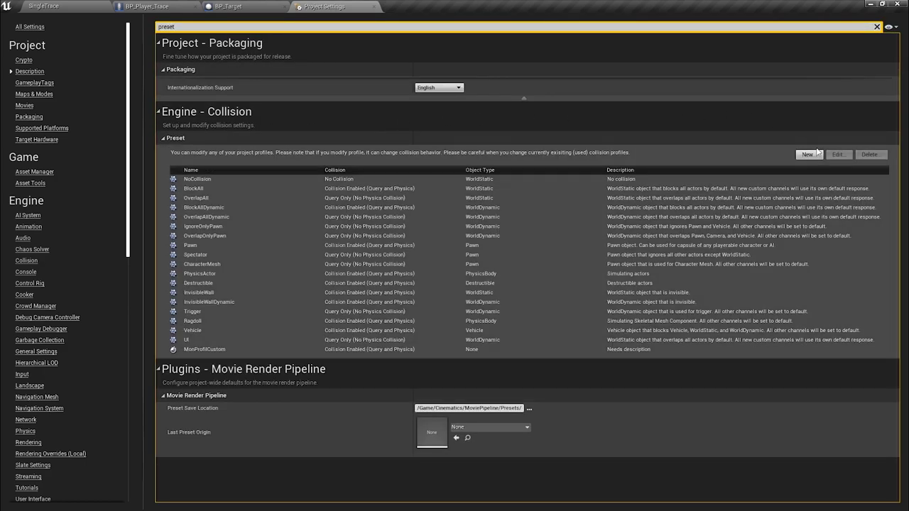
Create preset ProfileDeLaMort: Query and Physics, overlapping Visibility and WorldDynamic.
{"action": "left_click", "coordinate": [815, 154]}
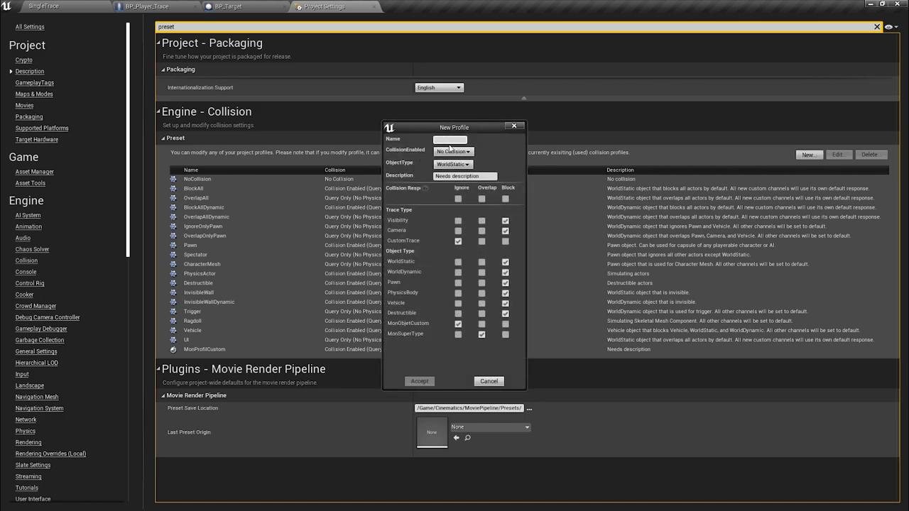
{"action": "type", "text": "ProfileDe"}
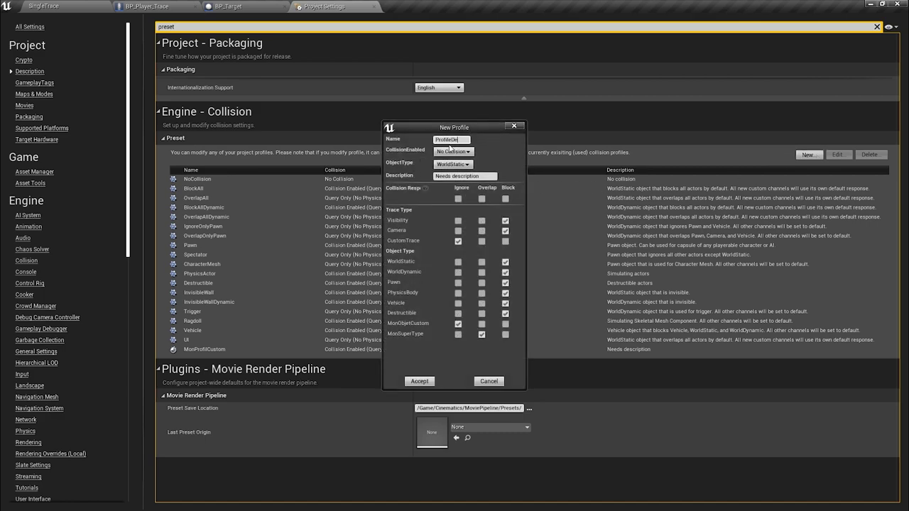
{"action": "type", "text": "LaMort"}
{"action": "left_click", "coordinate": [466, 152]}
{"action": "left_click", "coordinate": [470, 178]}
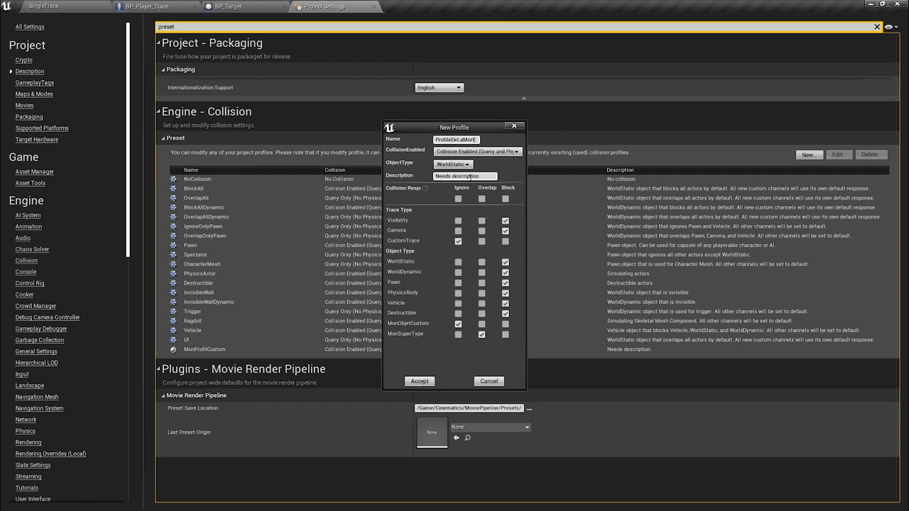
{"action": "left_click", "coordinate": [458, 221]}
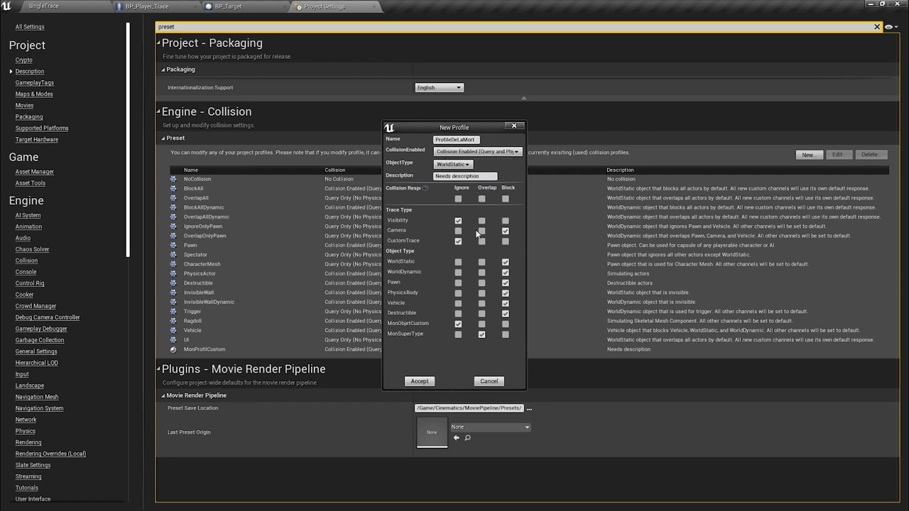
{"action": "left_click", "coordinate": [482, 221]}
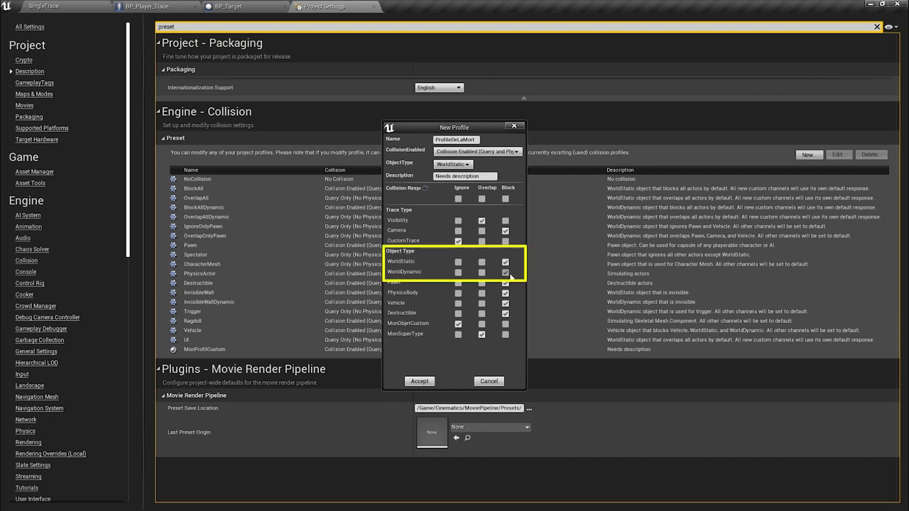
{"action": "left_click", "coordinate": [481, 273]}
{"action": "left_click", "coordinate": [419, 382]}
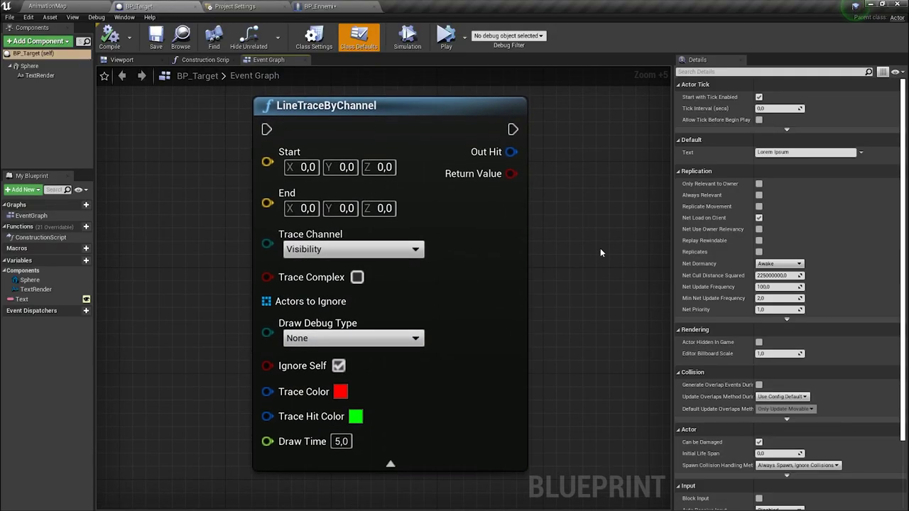
{"action": "left_click", "coordinate": [501, 229]}
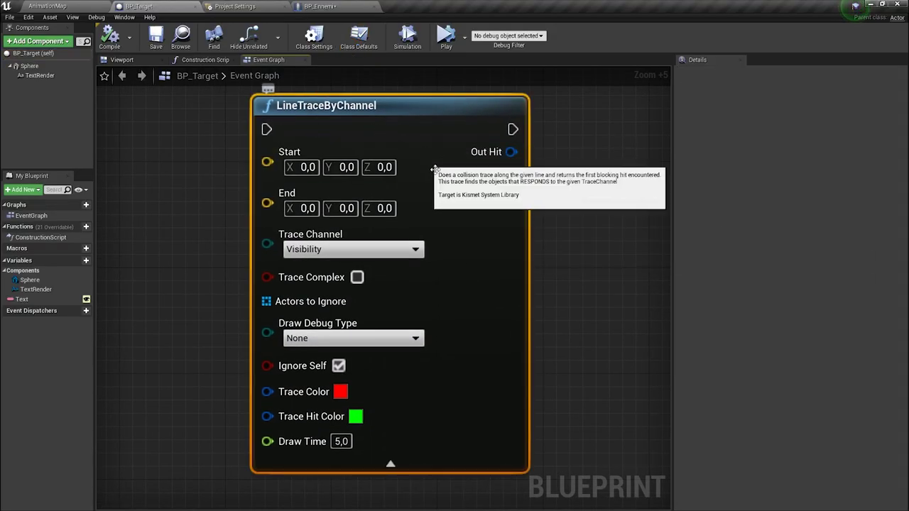
{"action": "left_click", "coordinate": [382, 252]}
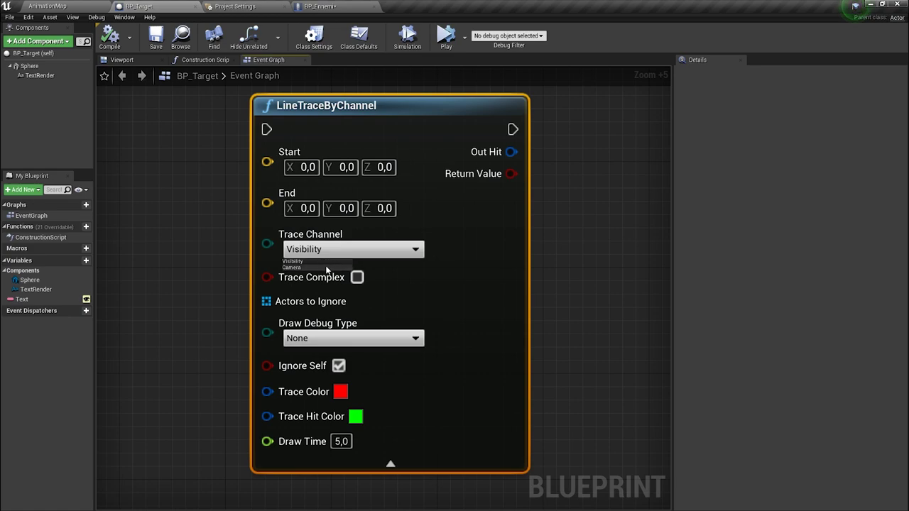
{"action": "left_click", "coordinate": [145, 244]}
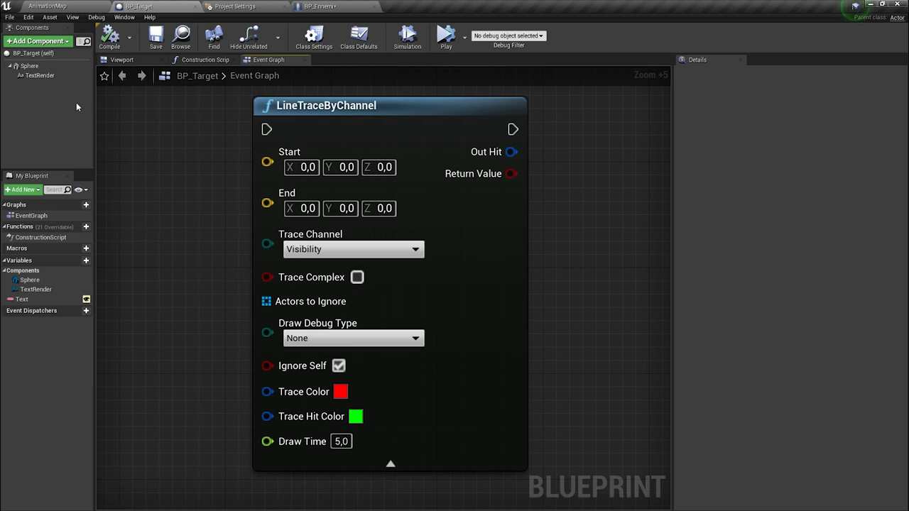
{"action": "left_click", "coordinate": [28, 17]}
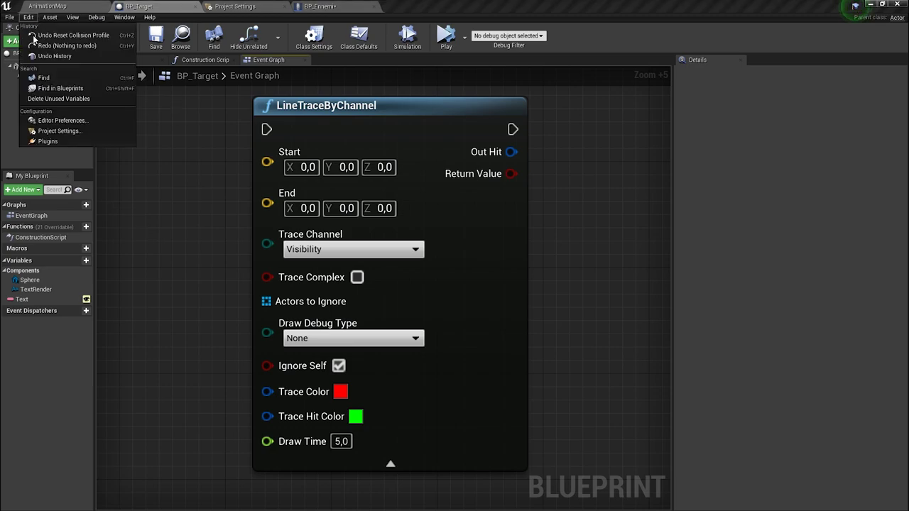
Find the trace channel settings in Project Settings and start a new channel named MonChannel.
{"action": "left_click", "coordinate": [59, 131]}
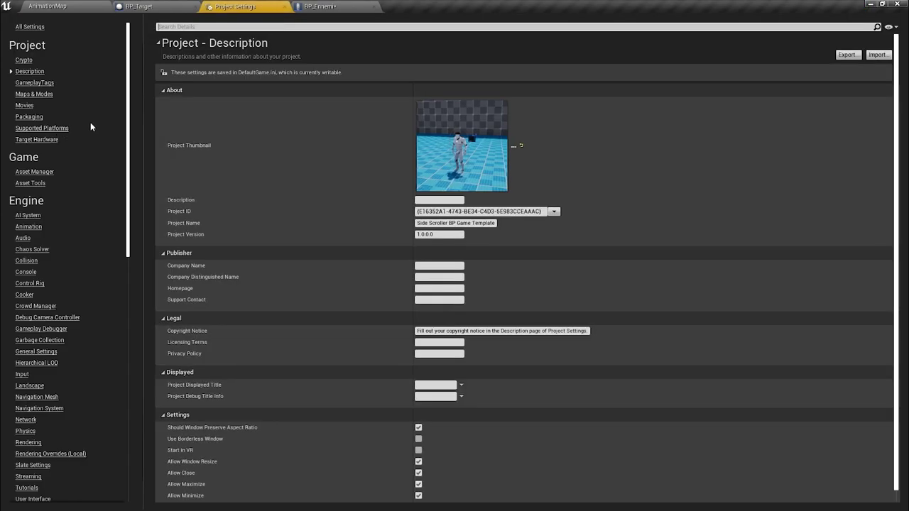
{"action": "left_click", "coordinate": [236, 27]}
{"action": "type", "text": "trace channel"}
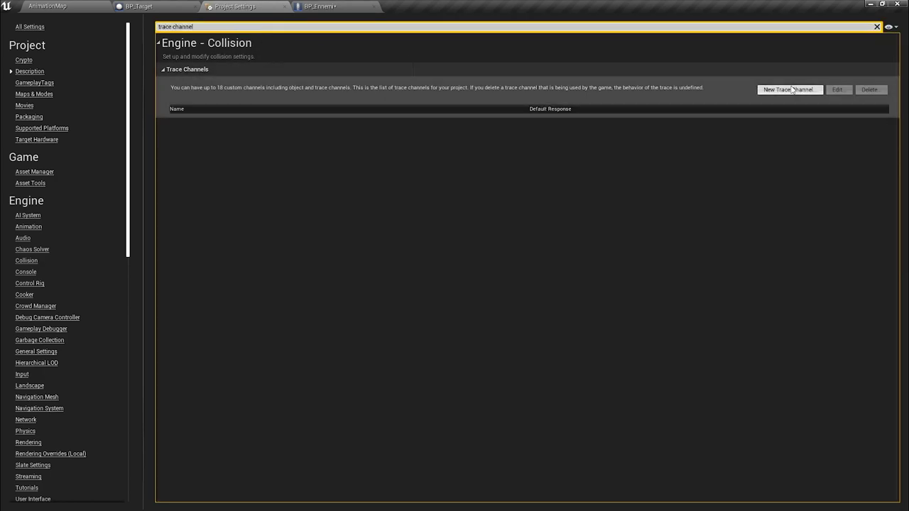
{"action": "left_click", "coordinate": [789, 89]}
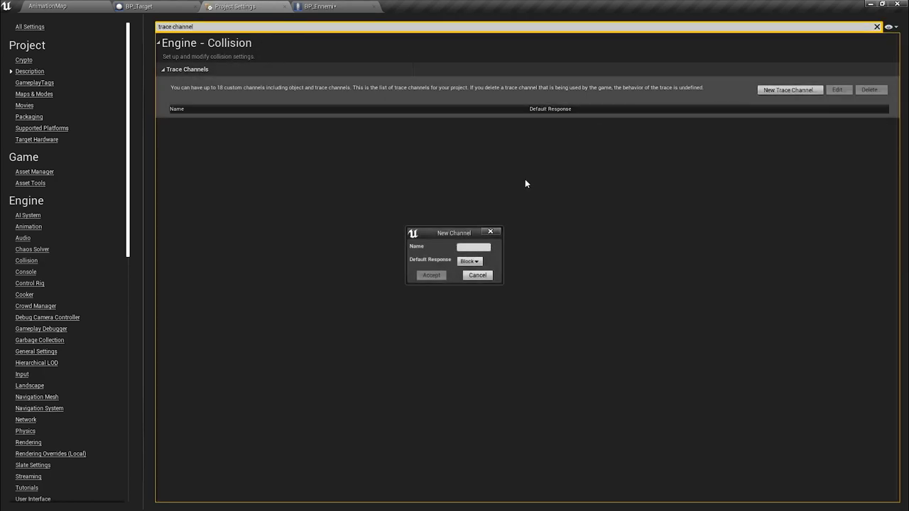
{"action": "type", "text": "MonChannel"}
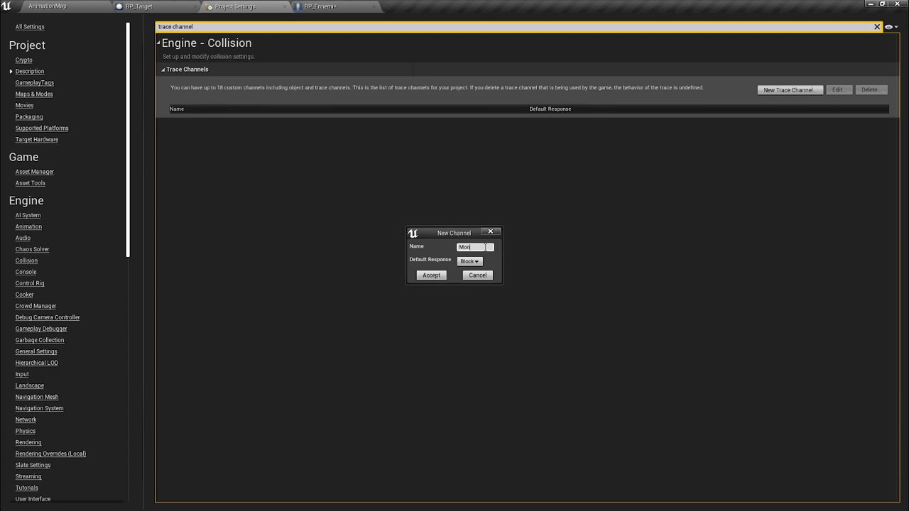
Rename the channel MonChannelEnnemi, set its default response to Ignore, create it, then open BP_Ennemi.
{"action": "left_click", "coordinate": [469, 261]}
{"action": "left_click", "coordinate": [497, 257]}
{"action": "left_click_drag", "start_coordinate": [503, 257], "coordinate": [522, 256]}
{"action": "left_click", "coordinate": [482, 250]}
{"action": "type", "text": "M"}
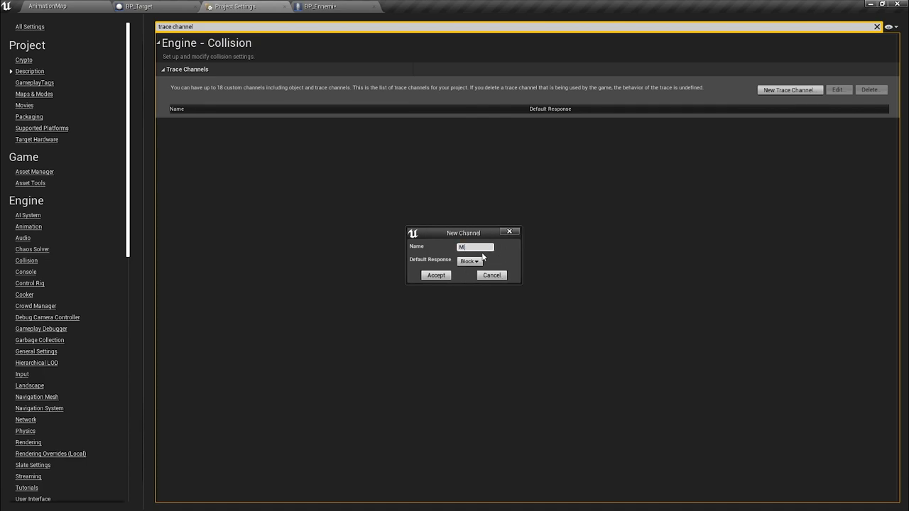
{"action": "type", "text": "onChanne"}
{"action": "type", "text": "lEnnemi"}
{"action": "left_click", "coordinate": [474, 261]}
{"action": "left_click", "coordinate": [470, 269]}
{"action": "left_click", "coordinate": [437, 276]}
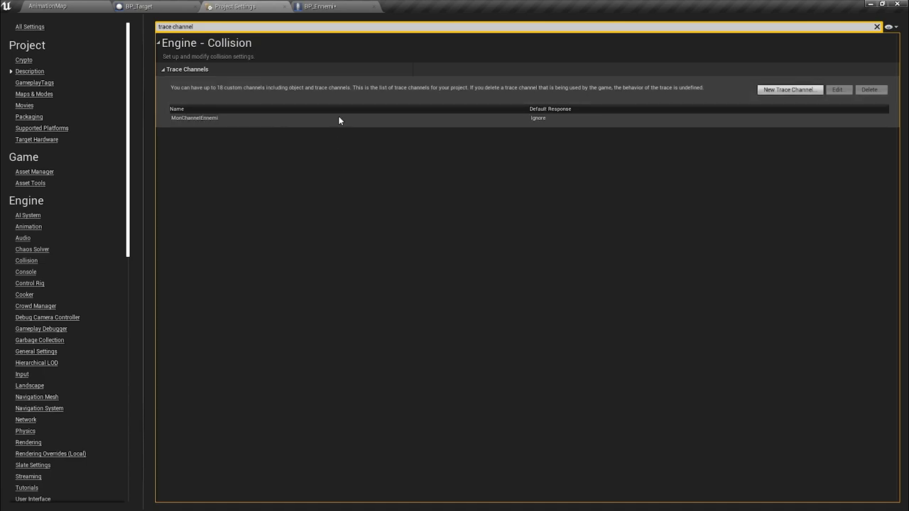
{"action": "left_click", "coordinate": [348, 6]}
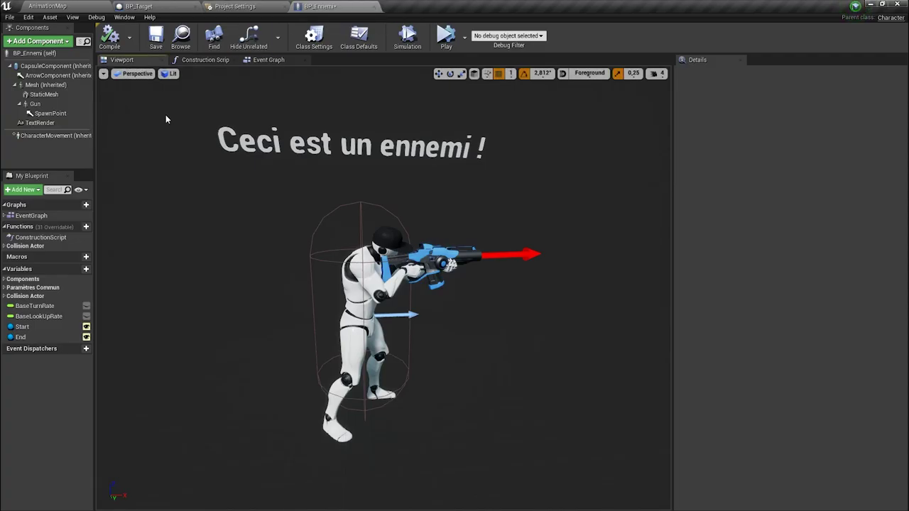
Set the CapsuleComponent's Collision Presets to Custom and make it block MonChannelEnnemi.
{"action": "left_click", "coordinate": [74, 68]}
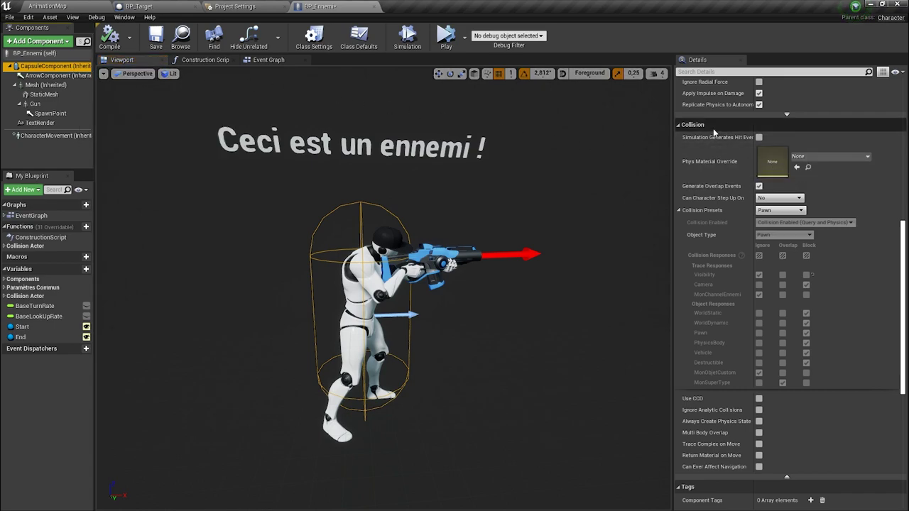
{"action": "left_click", "coordinate": [780, 211]}
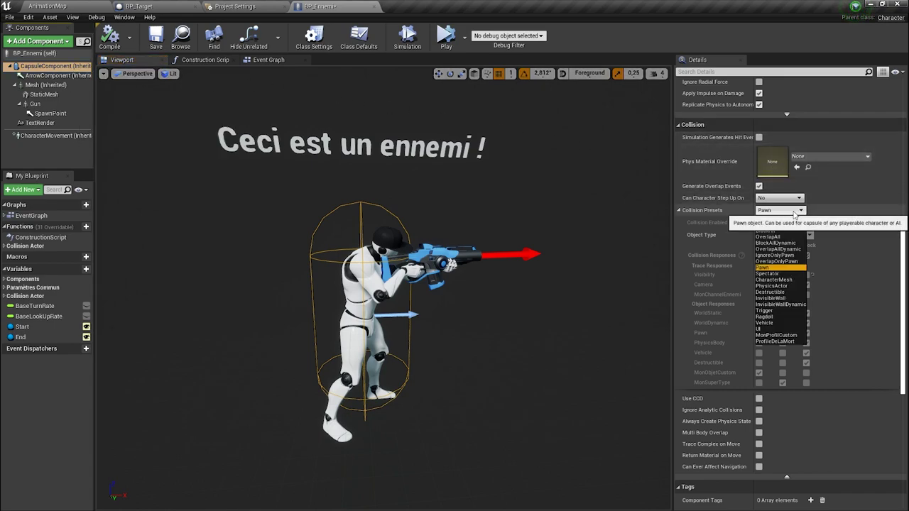
{"action": "left_click", "coordinate": [774, 218]}
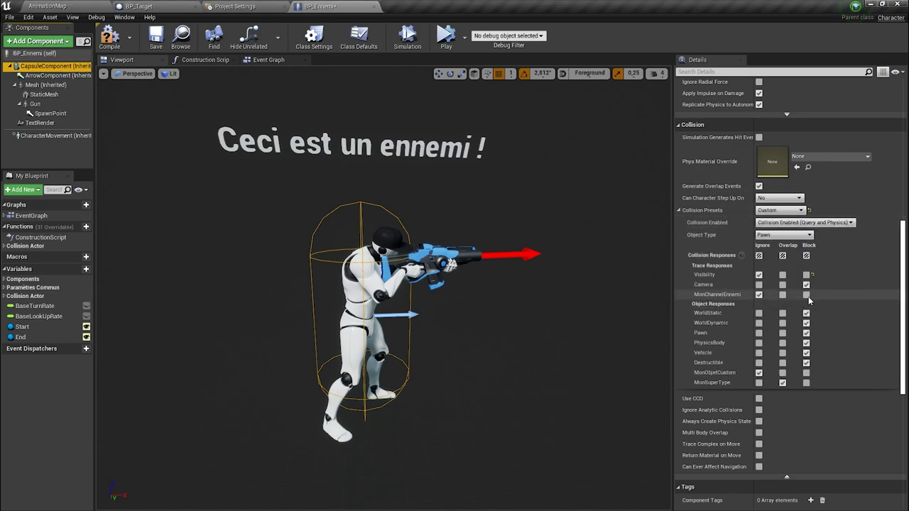
{"action": "left_click", "coordinate": [807, 295]}
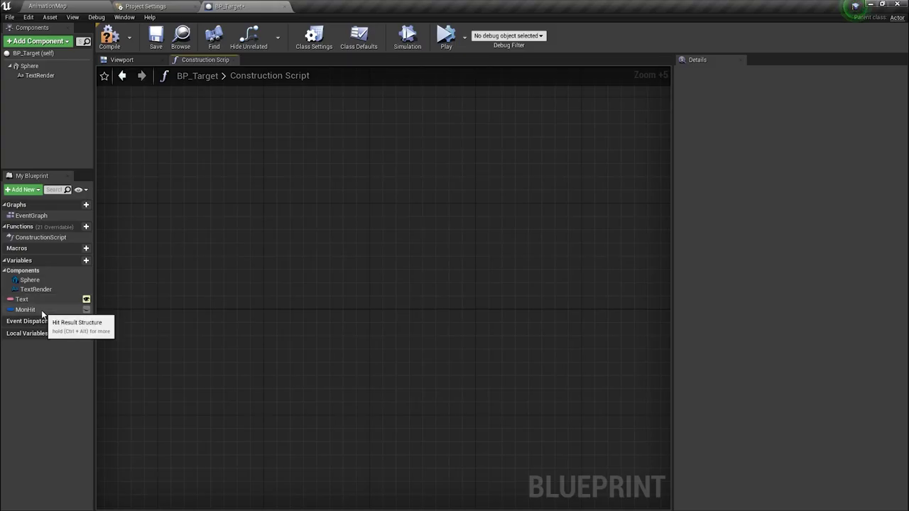
Place a MonHit getter in the construction script and split it into individual fields.
{"action": "mouse_move", "coordinate": [41, 309]}
{"action": "left_mouse_down", "text": "ctrl"}
{"action": "mouse_move", "coordinate": [235, 264]}
{"action": "mouse_move", "coordinate": [227, 116]}
{"action": "left_mouse_up", "text": "ctrl"}
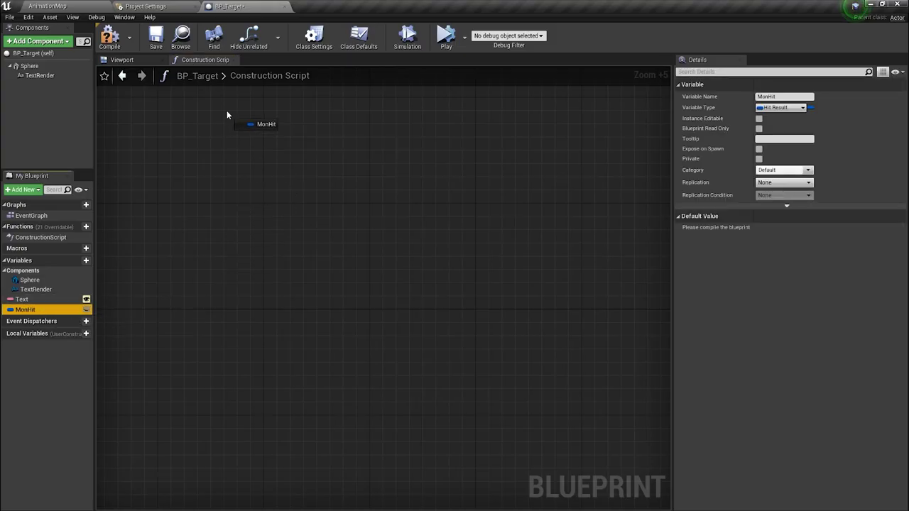
{"action": "scroll", "coordinate": [284, 126], "scroll_direction": "up", "scroll_amount": 3}
{"action": "right_click", "coordinate": [315, 125]}
{"action": "left_click", "coordinate": [359, 149]}
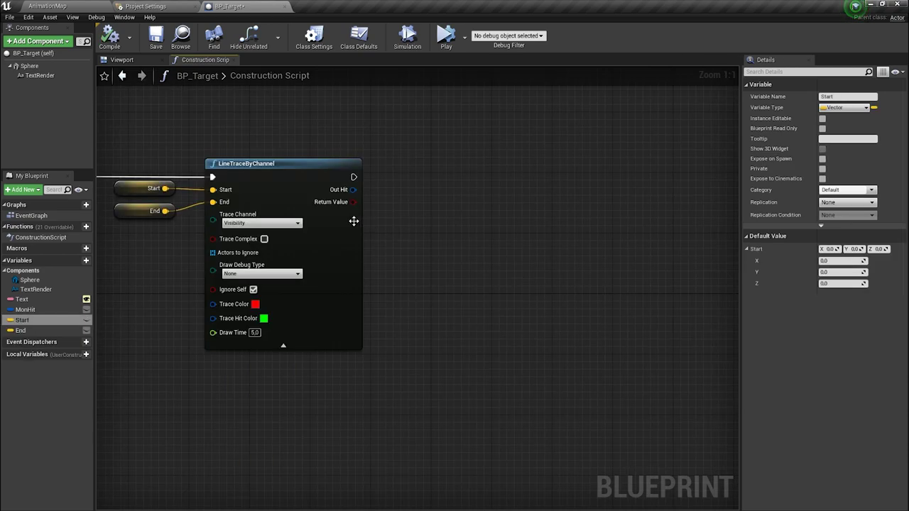
Add a Branch driven by the LineTraceByChannel Return Value, placed beside the trace.
{"action": "left_click", "coordinate": [353, 221]}
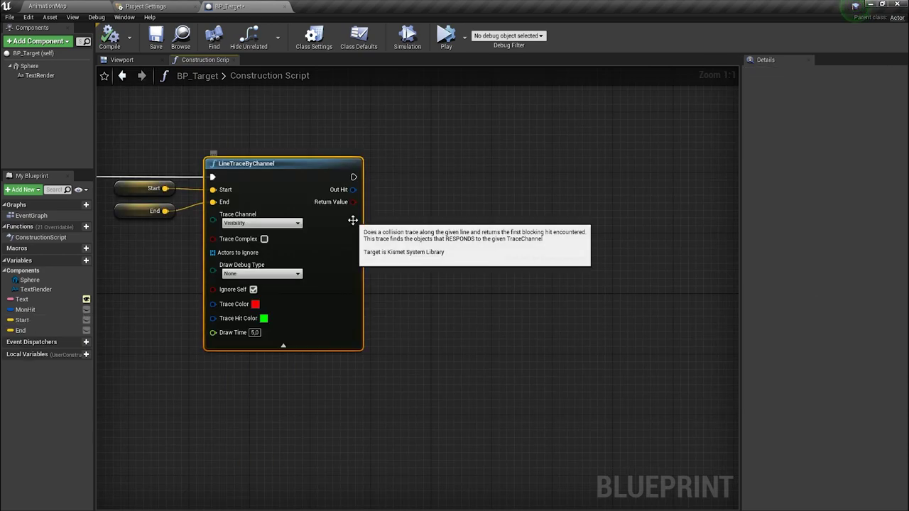
{"action": "left_click_drag", "start_coordinate": [353, 202], "coordinate": [413, 181]}
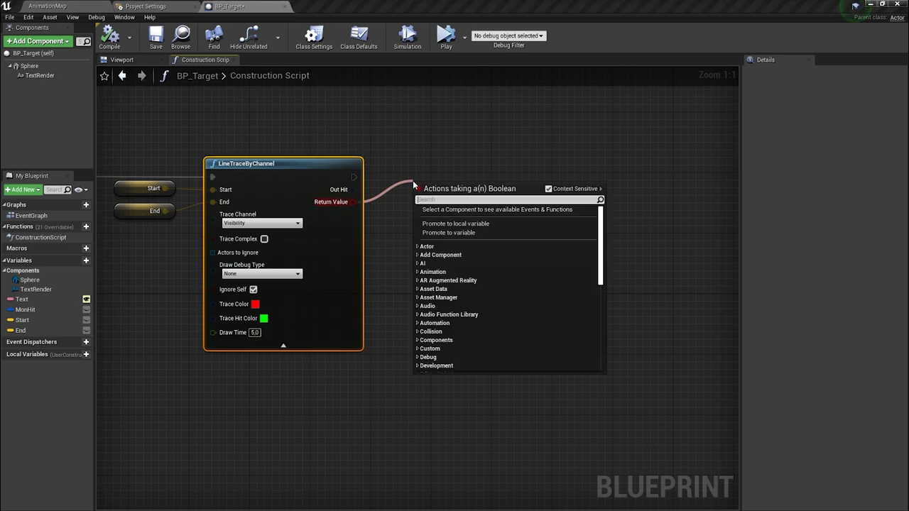
{"action": "type", "text": "branch"}
{"action": "key", "text": "Return"}
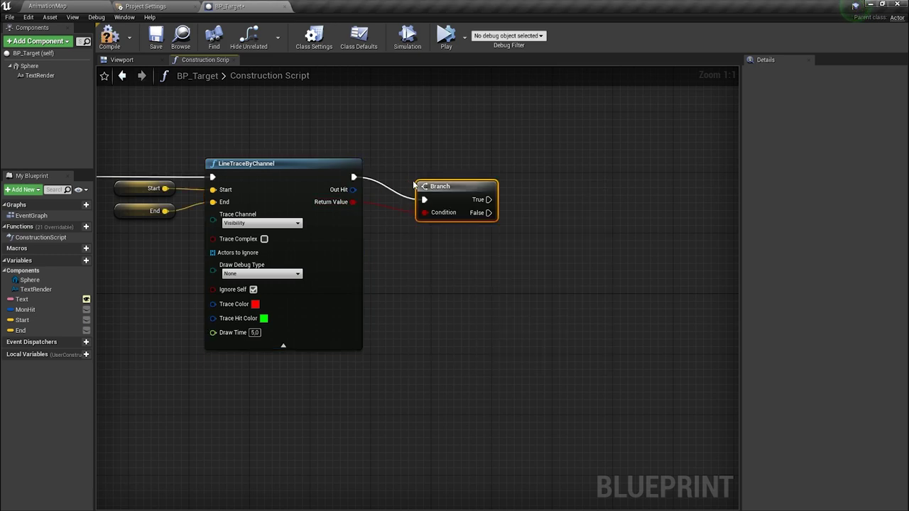
{"action": "left_click_drag", "start_coordinate": [413, 185], "coordinate": [384, 161]}
Break the Out Hit into an expanded Break Hit Result node beside the Branch.
{"action": "left_click_drag", "start_coordinate": [353, 190], "coordinate": [409, 274]}
{"action": "type", "text": "break"}
{"action": "key", "text": "Return"}
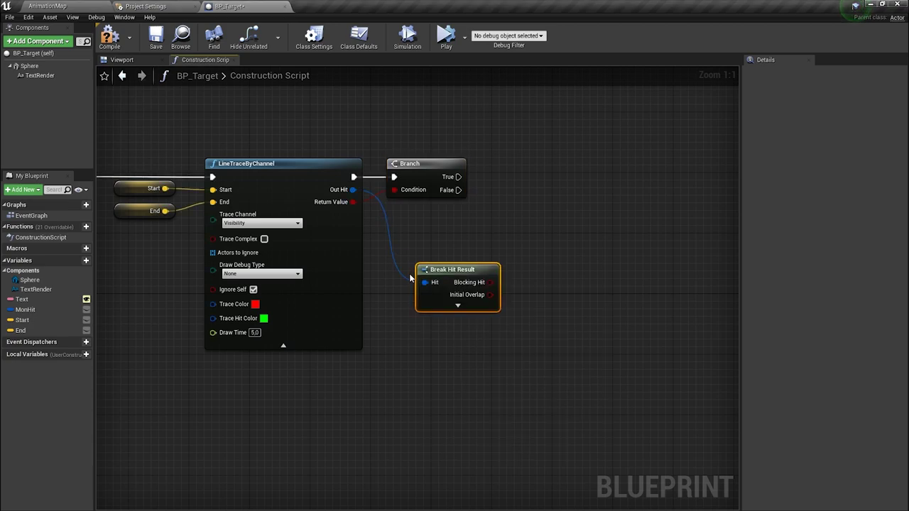
{"action": "left_click", "coordinate": [458, 305]}
{"action": "left_click_drag", "start_coordinate": [475, 284], "coordinate": [444, 231]}
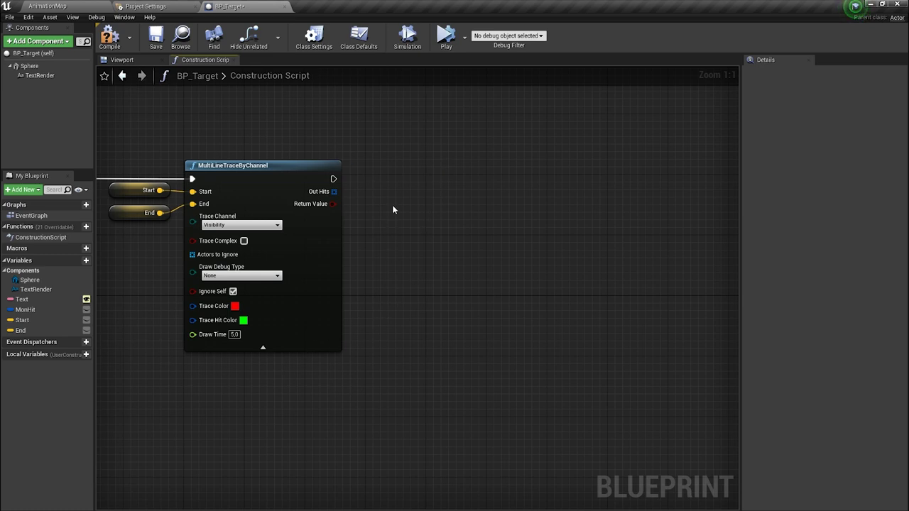
Branch on the multi-trace Return Value and run a For Each Loop over Out Hits on True.
{"action": "mouse_move", "coordinate": [333, 204]}
{"action": "left_mouse_down"}
{"action": "mouse_move", "coordinate": [381, 203]}
{"action": "mouse_move", "coordinate": [389, 175]}
{"action": "left_mouse_up"}
{"action": "type", "text": "bran"}
{"action": "key", "text": "Return"}
{"action": "left_click_drag", "start_coordinate": [334, 191], "coordinate": [386, 237]}
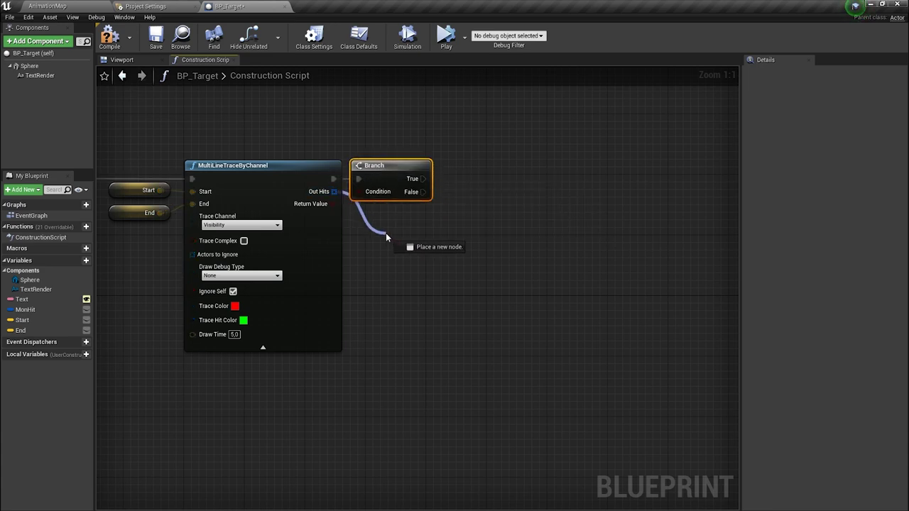
{"action": "type", "text": "fore"}
{"action": "key", "text": "Return"}
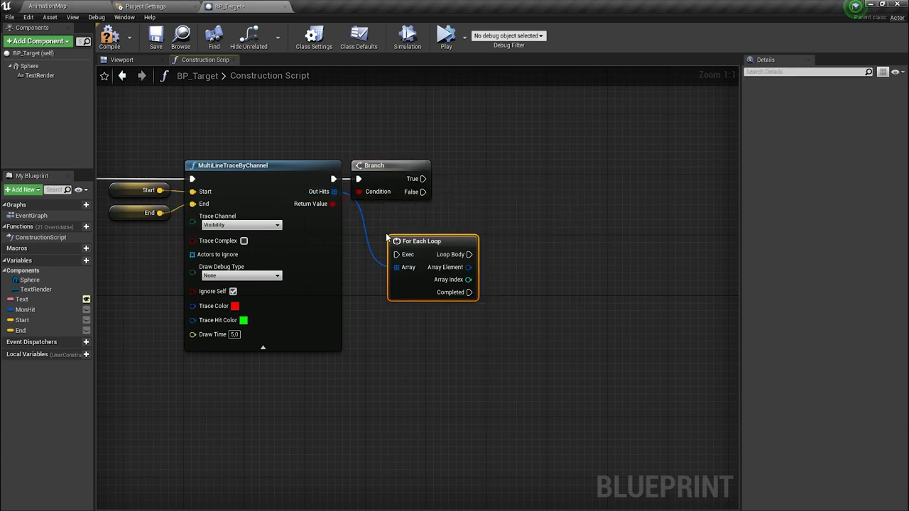
{"action": "left_click_drag", "start_coordinate": [424, 255], "coordinate": [477, 179]}
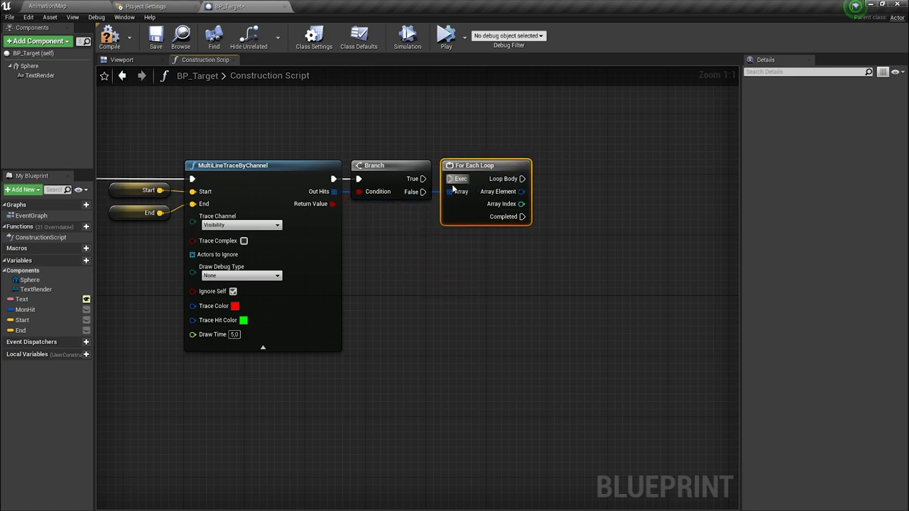
{"action": "mouse_move", "coordinate": [423, 179]}
{"action": "left_mouse_down"}
{"action": "mouse_move", "coordinate": [457, 183]}
{"action": "mouse_move", "coordinate": [450, 179]}
{"action": "left_mouse_up"}
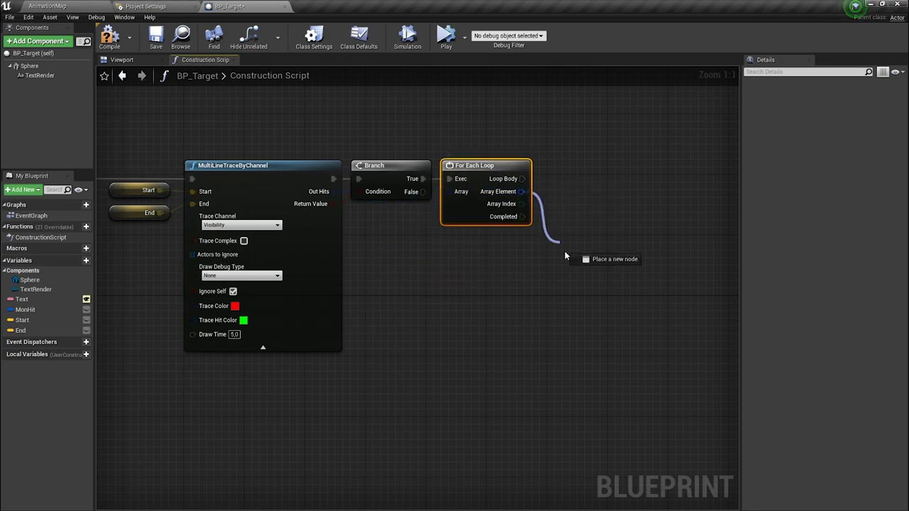
Break each Array Element into an expanded Break Hit Result under the loop.
{"action": "left_click_drag", "start_coordinate": [522, 192], "coordinate": [568, 260]}
{"action": "type", "text": "break"}
{"action": "key", "text": "Return"}
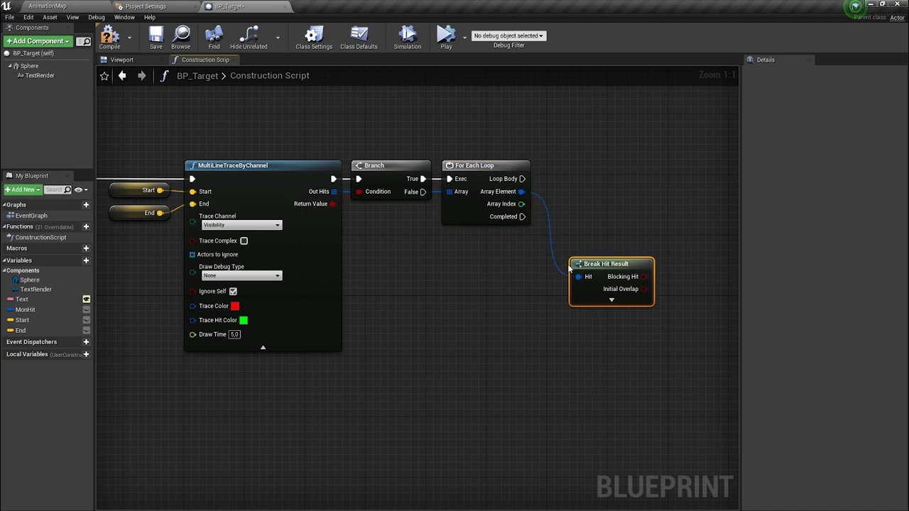
{"action": "left_click", "coordinate": [613, 304]}
{"action": "left_click_drag", "start_coordinate": [614, 264], "coordinate": [591, 226]}
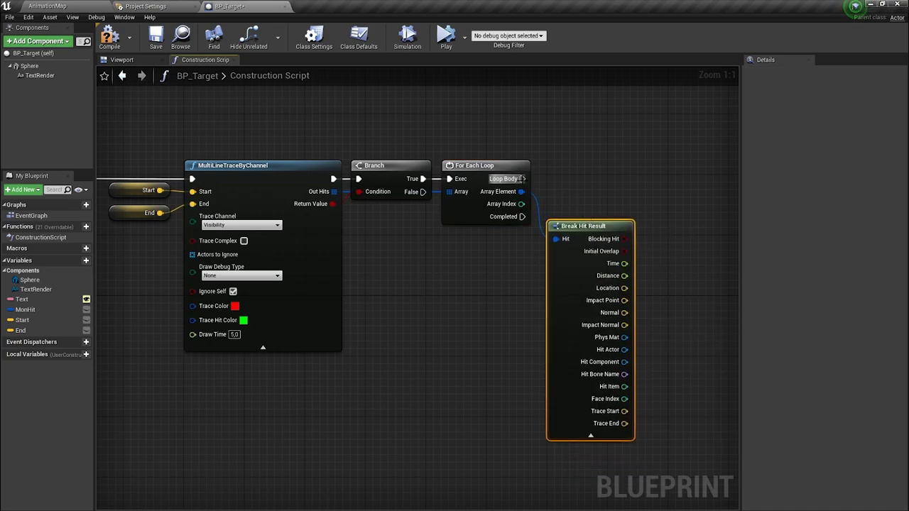
{"action": "mouse_move", "coordinate": [523, 179]}
{"action": "left_mouse_down"}
{"action": "mouse_move", "coordinate": [664, 184]}
{"action": "mouse_move", "coordinate": [511, 119]}
{"action": "left_mouse_up"}
Focus the Break Hit Result node and preview the actions available for Blocking Hit.
{"action": "key", "text": "Home"}
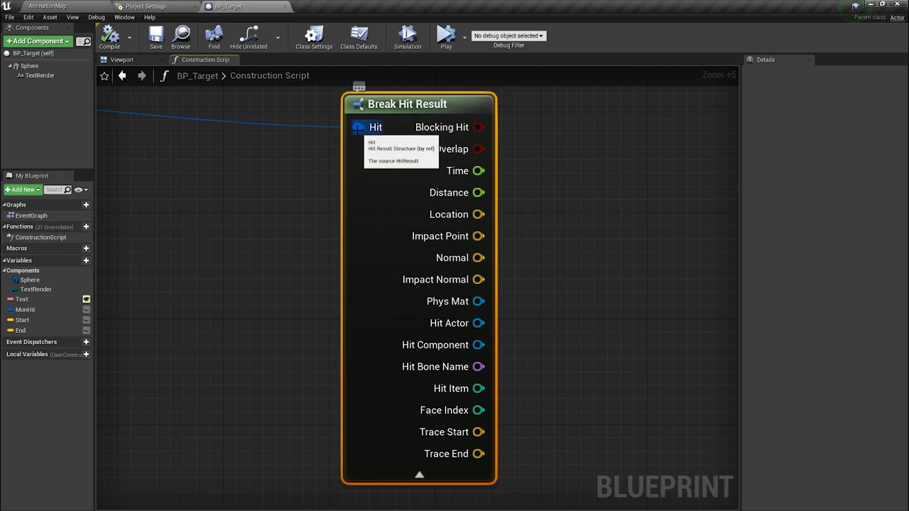
{"action": "left_click", "coordinate": [576, 142]}
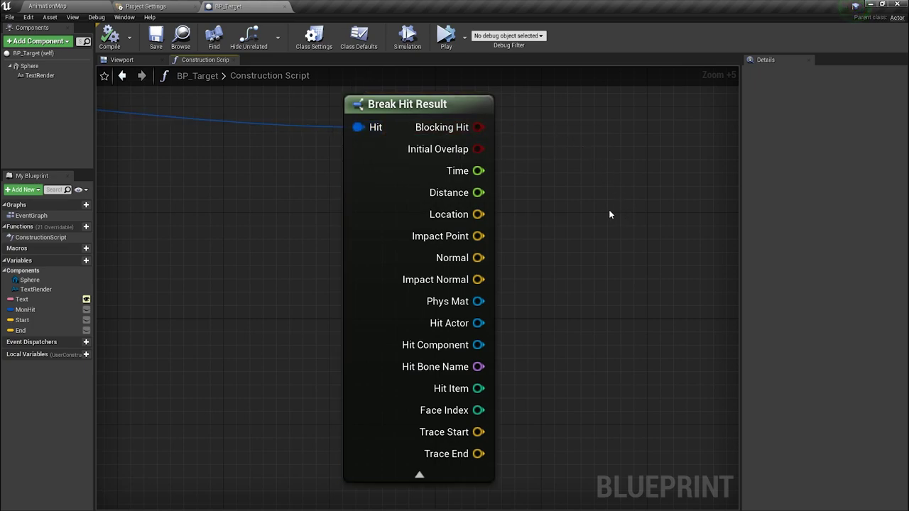
{"action": "right_click_drag", "start_coordinate": [609, 213], "coordinate": [470, 218]}
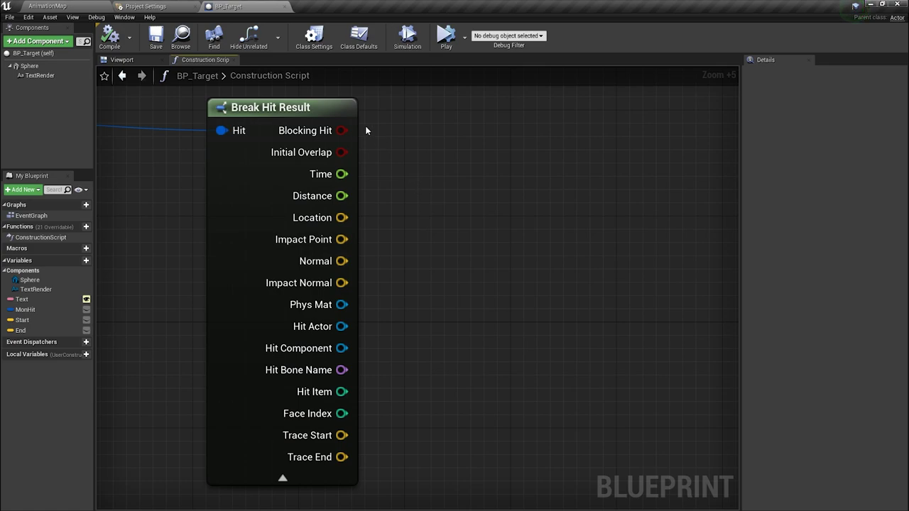
{"action": "left_click_drag", "start_coordinate": [341, 130], "coordinate": [477, 132]}
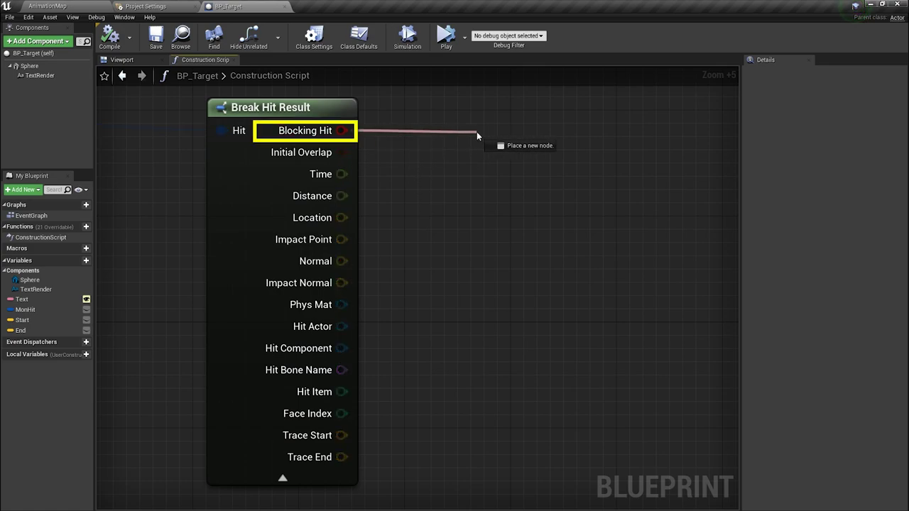
{"action": "left_click_drag", "start_coordinate": [477, 131], "coordinate": [477, 132]}
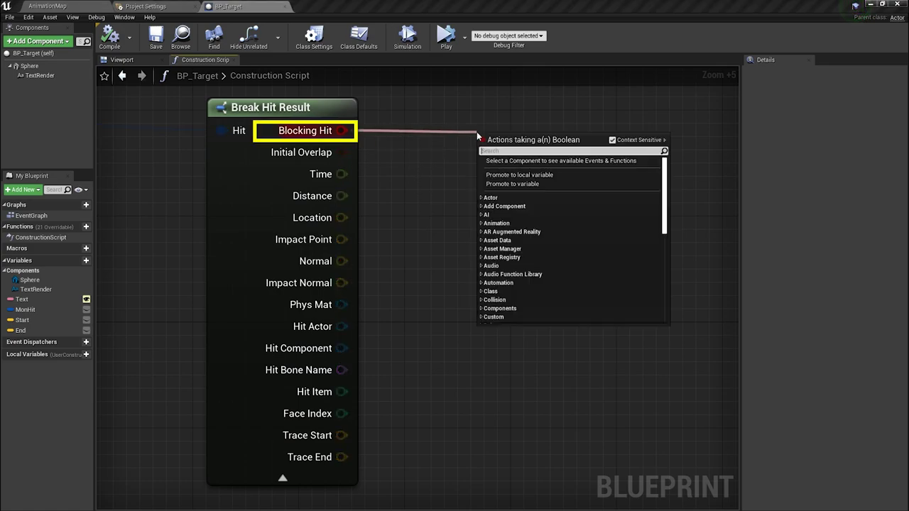
{"action": "left_click", "coordinate": [384, 219]}
Preview actions for Location, Normal, Hit Actor, Hit Component, Trace Start and Trace End without wiring.
{"action": "left_click_drag", "start_coordinate": [342, 217], "coordinate": [508, 213]}
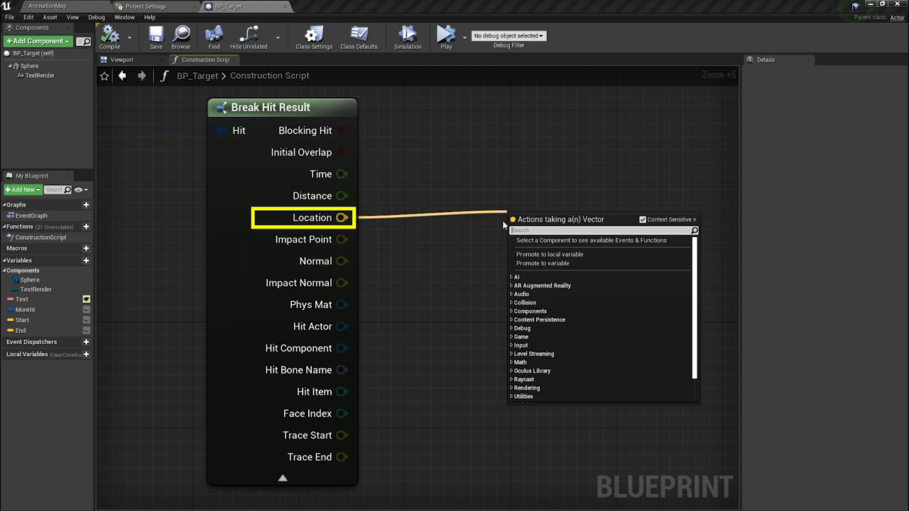
{"action": "left_click", "coordinate": [408, 271]}
{"action": "left_click_drag", "start_coordinate": [342, 261], "coordinate": [544, 254]}
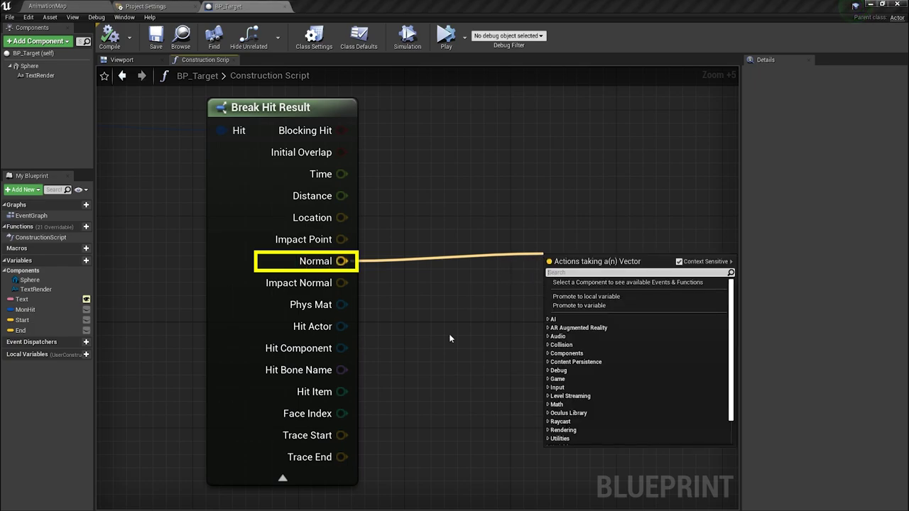
{"action": "left_click", "coordinate": [409, 338]}
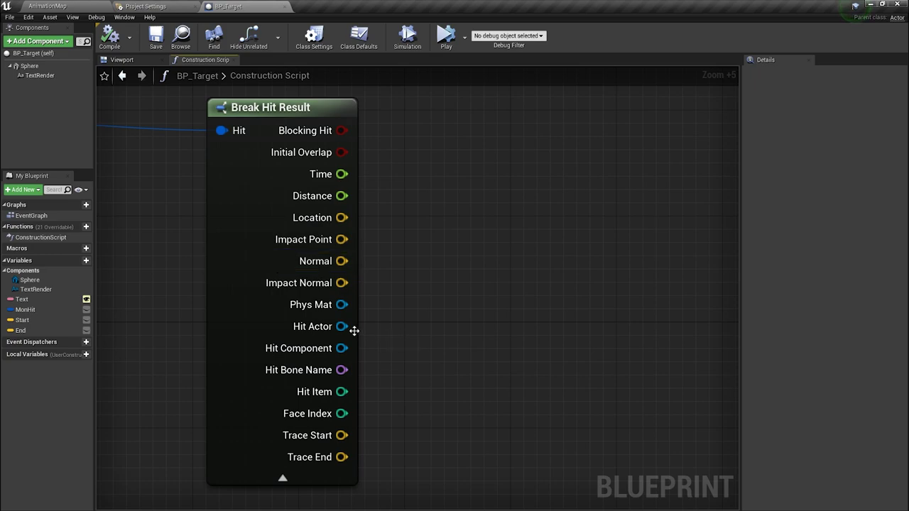
{"action": "left_click_drag", "start_coordinate": [342, 326], "coordinate": [514, 324]}
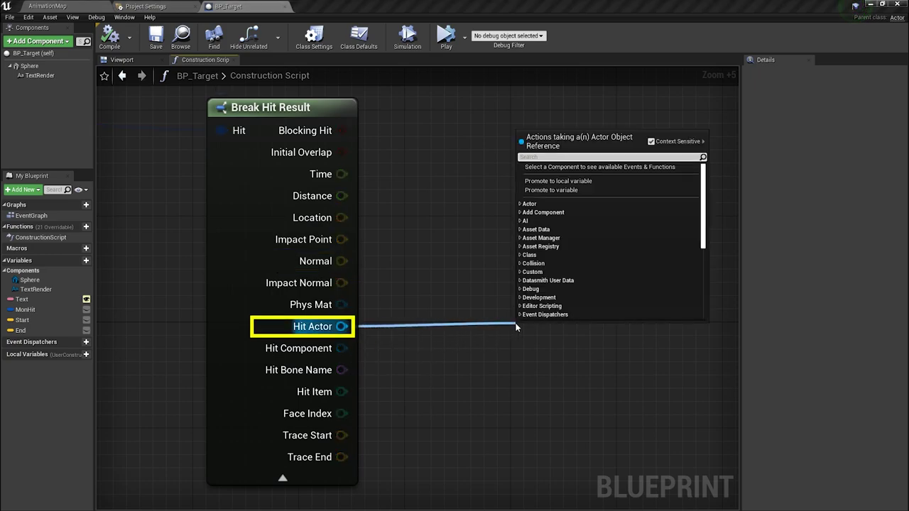
{"action": "left_click", "coordinate": [362, 347]}
{"action": "left_click_drag", "start_coordinate": [341, 348], "coordinate": [520, 346]}
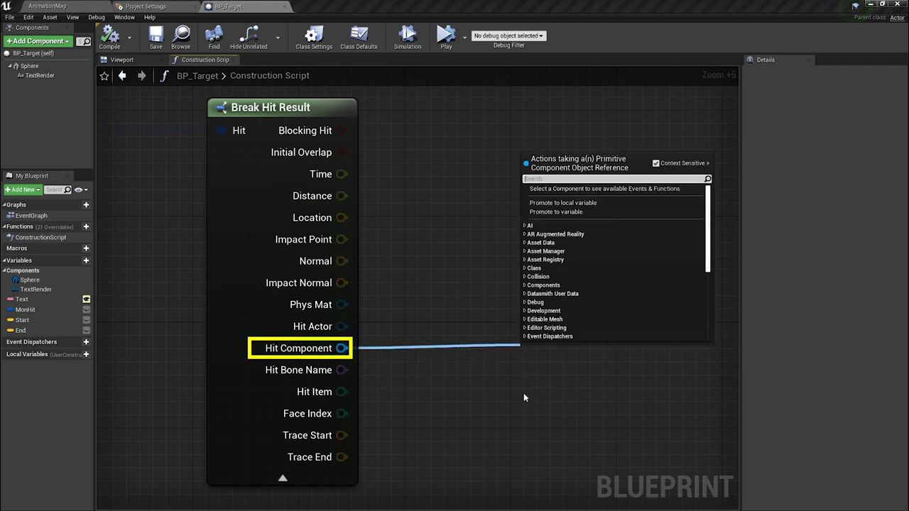
{"action": "left_click", "coordinate": [525, 394]}
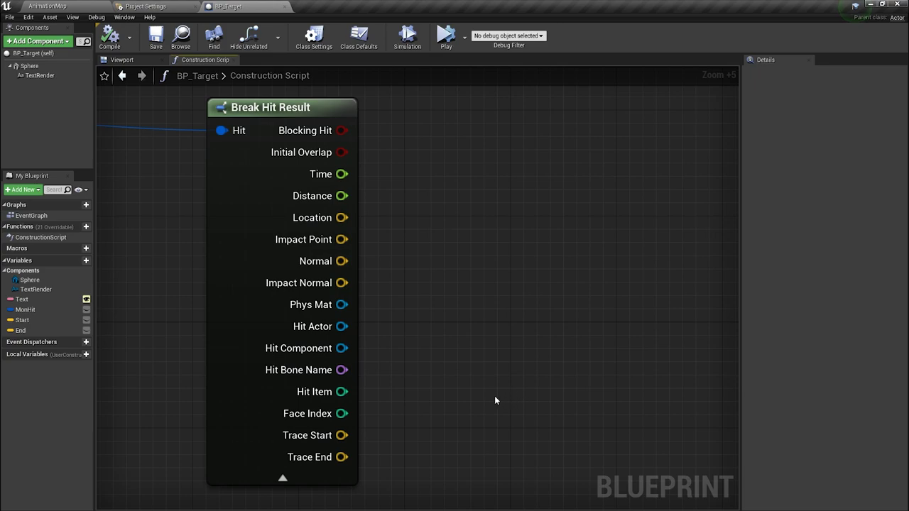
{"action": "left_click_drag", "start_coordinate": [341, 435], "coordinate": [448, 387]}
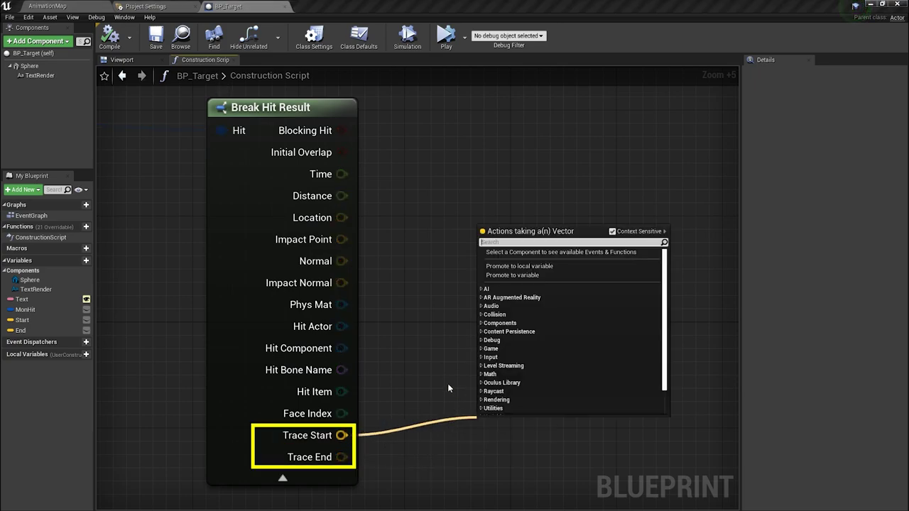
{"action": "left_click", "coordinate": [436, 394]}
{"action": "left_click_drag", "start_coordinate": [341, 458], "coordinate": [453, 453]}
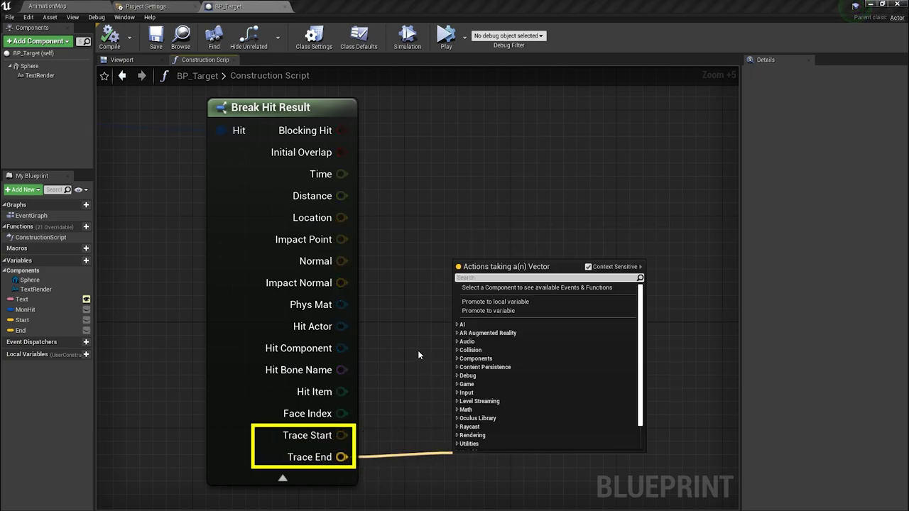
{"action": "left_click", "coordinate": [418, 354]}
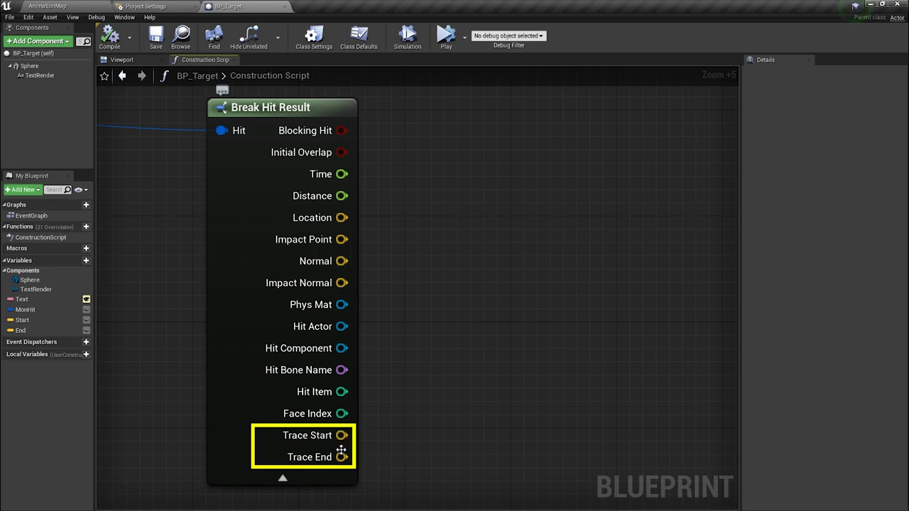